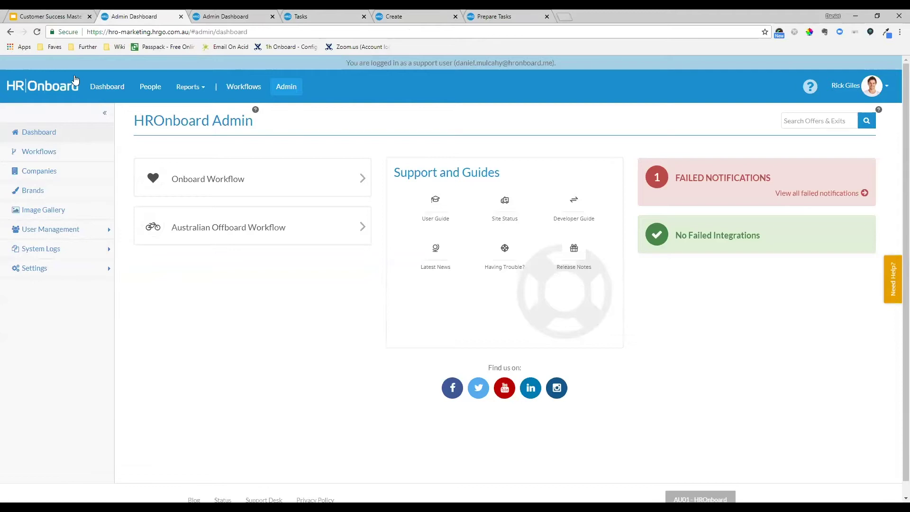
Open the Administrator role in the user management settings and review the permissions it grants
click(57, 229)
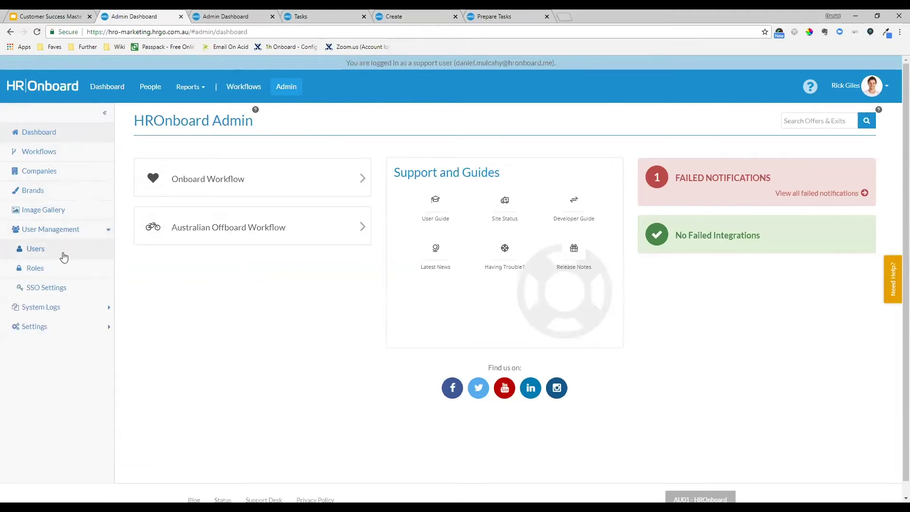
click(69, 273)
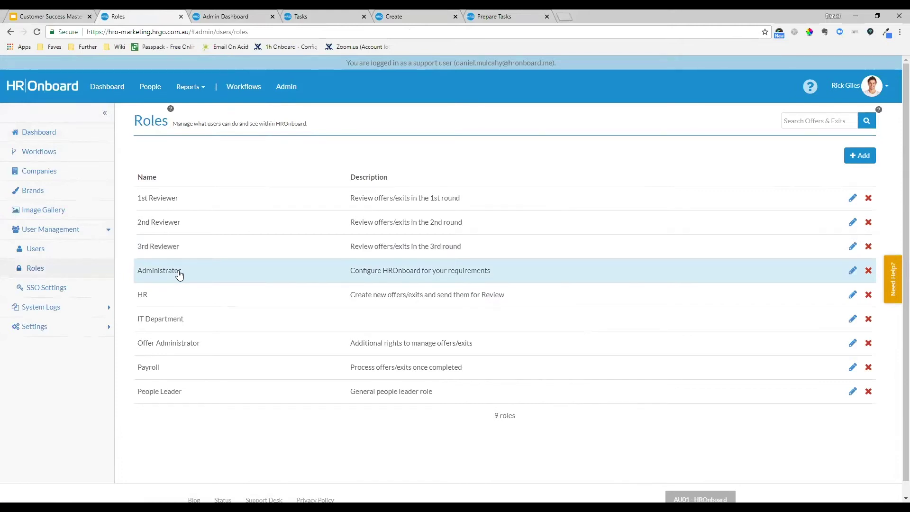
click(178, 275)
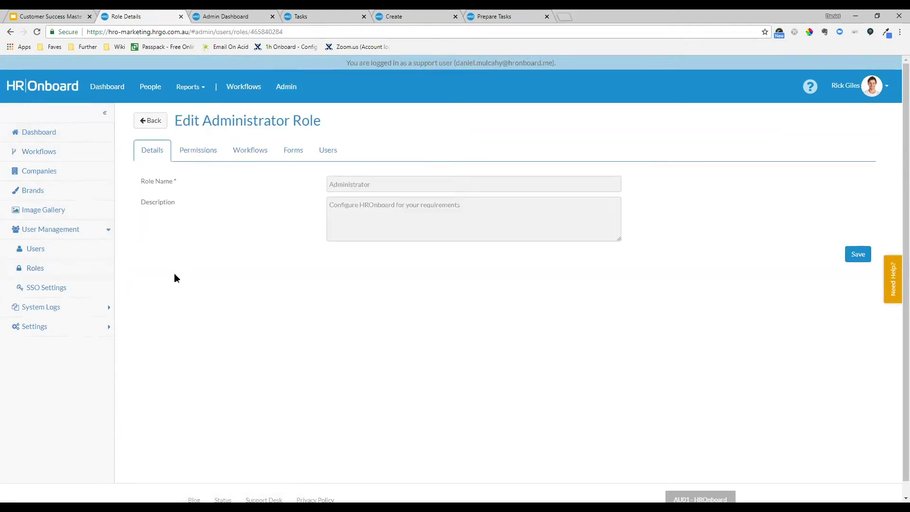
click(203, 151)
scroll(240, 190, down, 1)
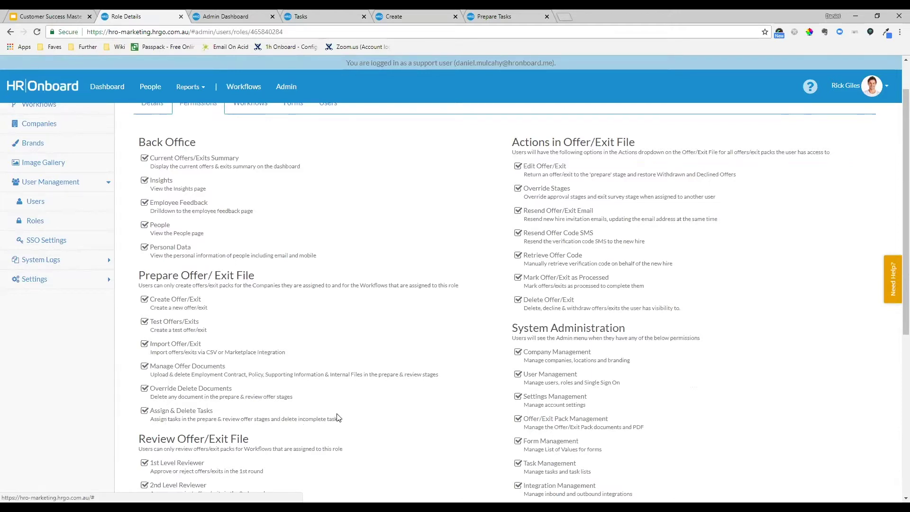
scroll(489, 289, down, 1)
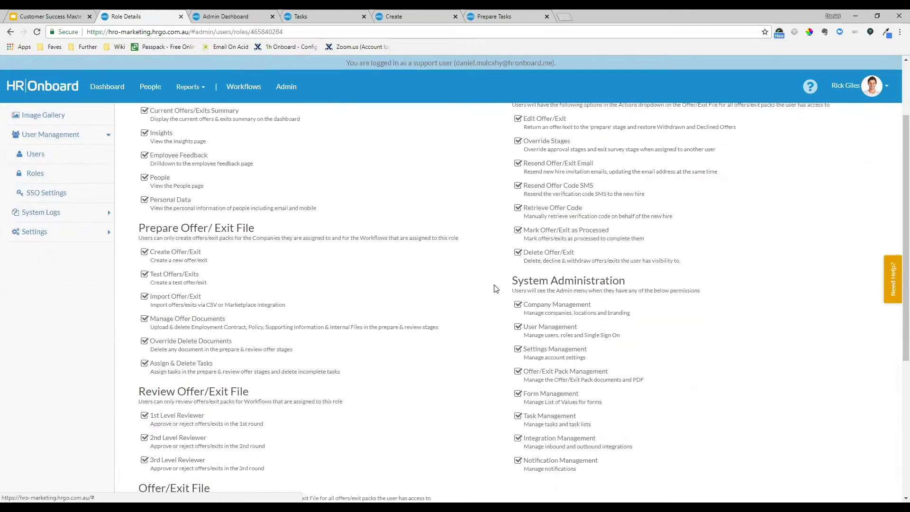
scroll(500, 292, down, 1)
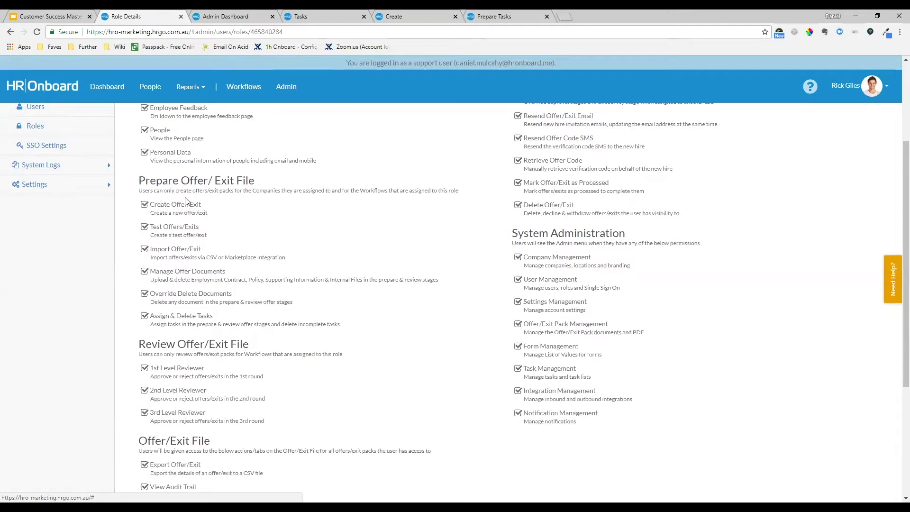
scroll(256, 138, up, 2)
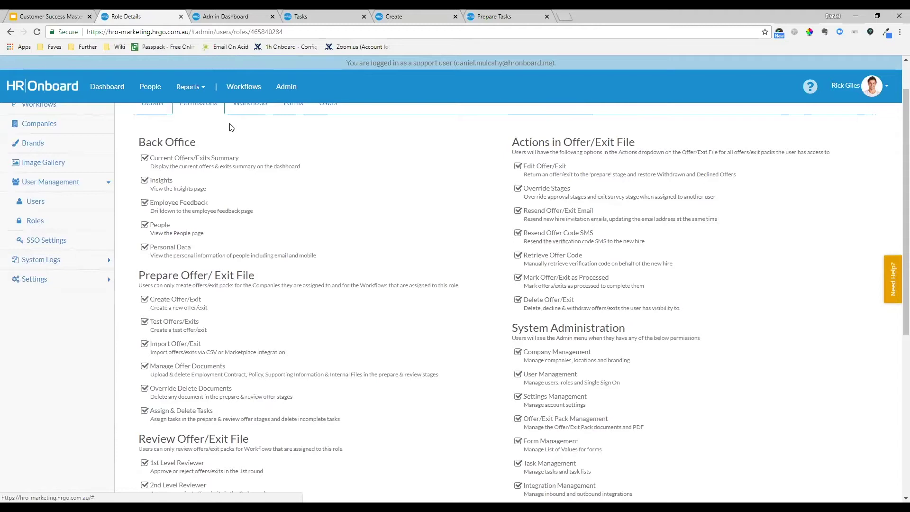
scroll(224, 145, up, 1)
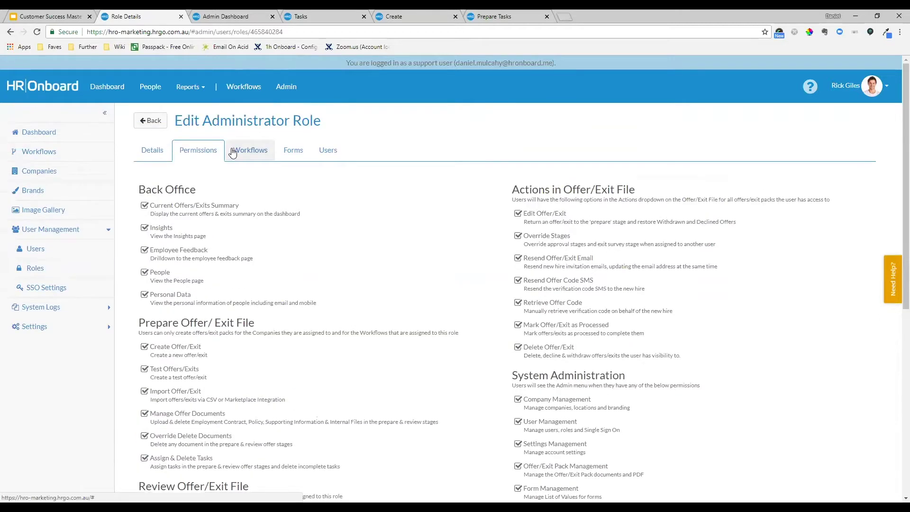
In the already open Admin Dashboard browser tab, open the task configuration of the Onboard workflow
click(227, 17)
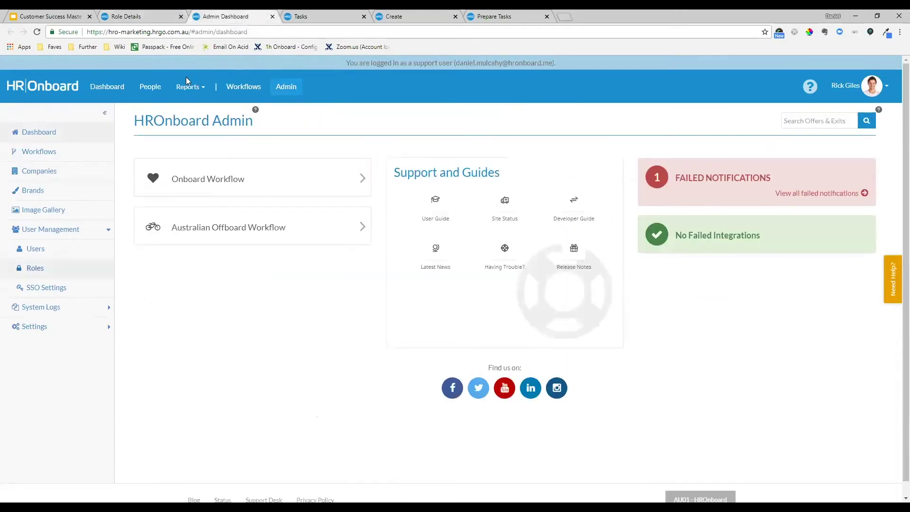
click(119, 91)
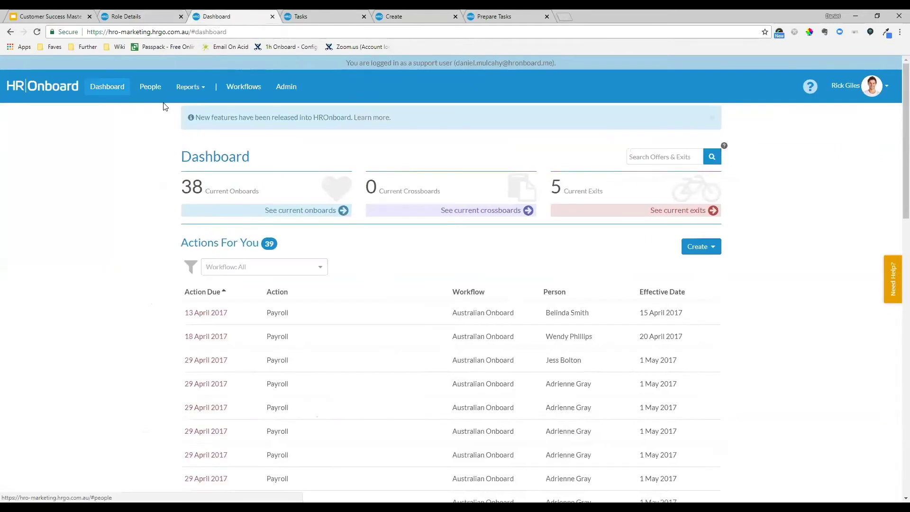
click(285, 88)
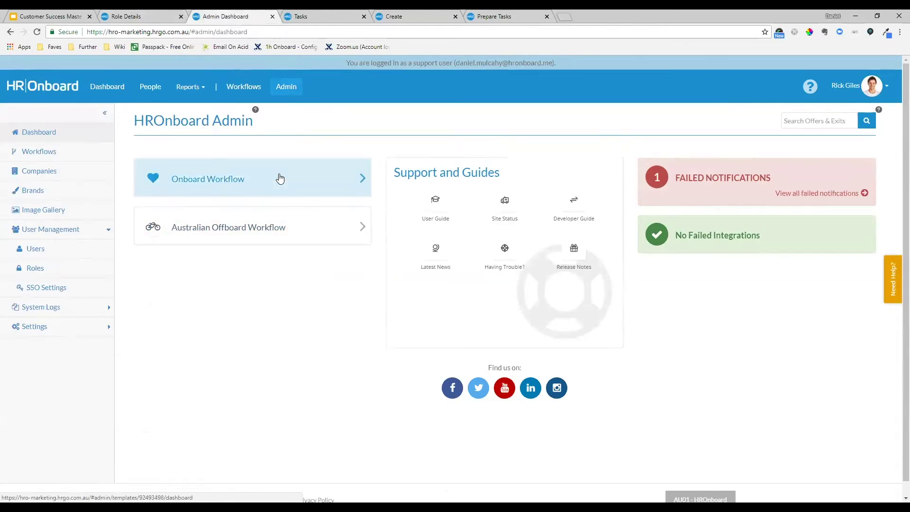
click(280, 178)
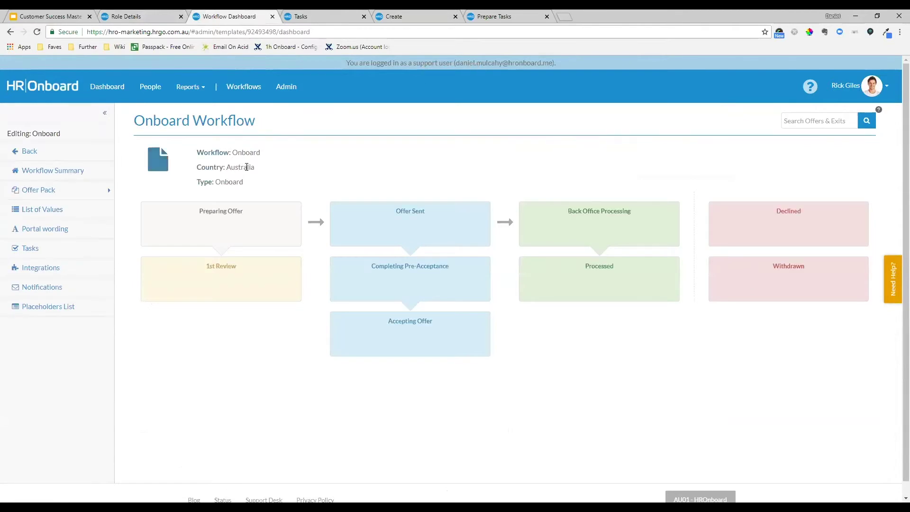
click(63, 251)
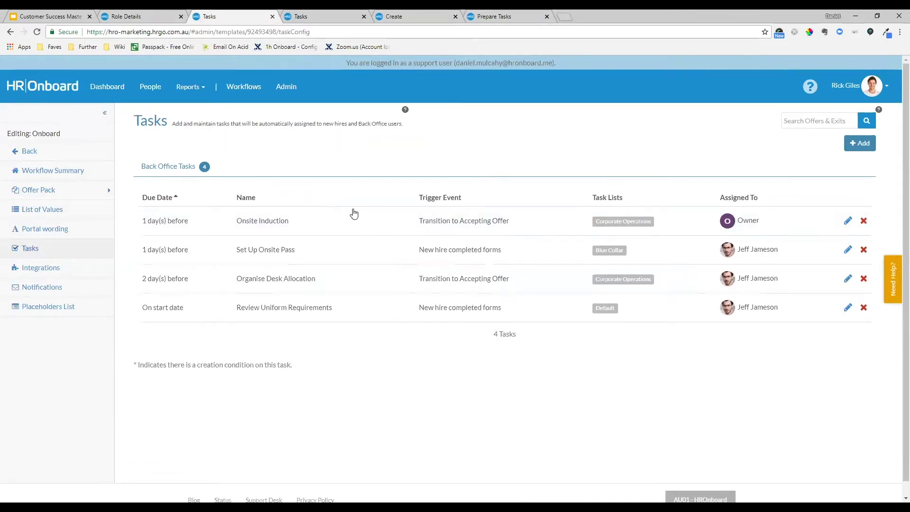
Read the Task Management article in the Help Center, close it and close the duplicate Tasks browser tab
click(893, 287)
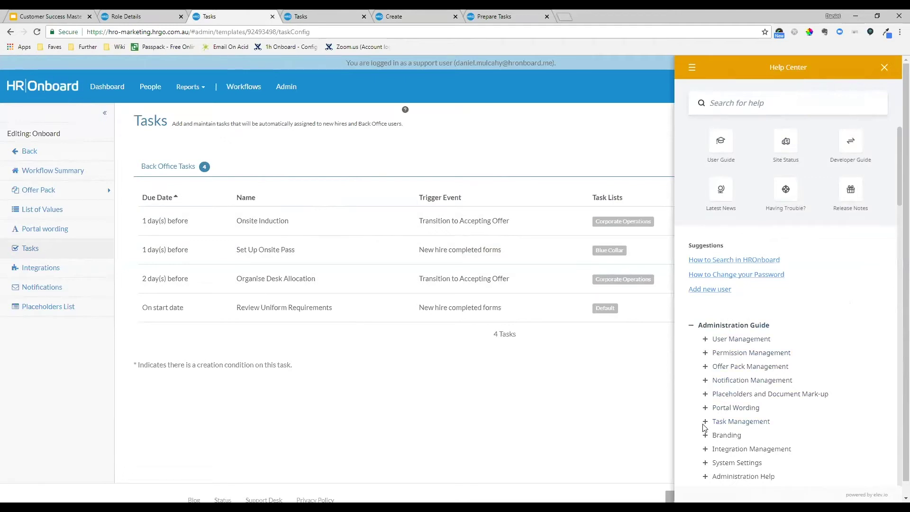
click(724, 422)
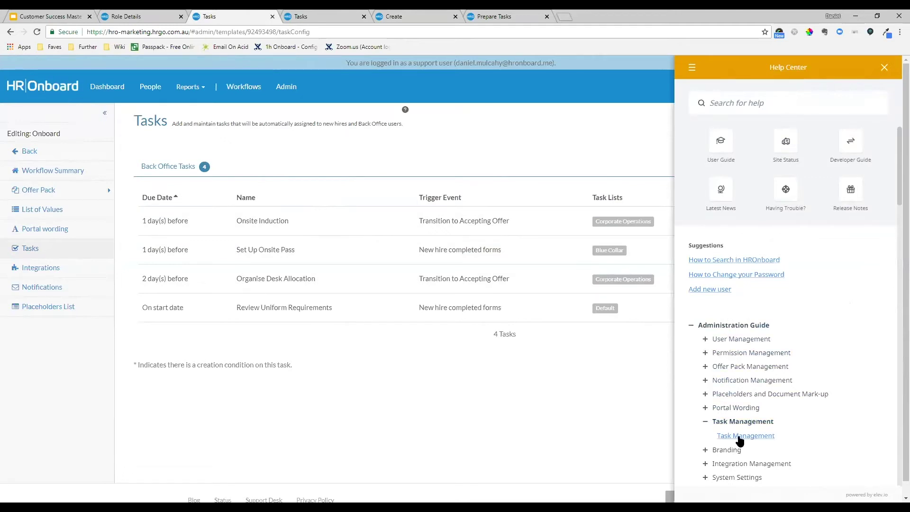
click(739, 436)
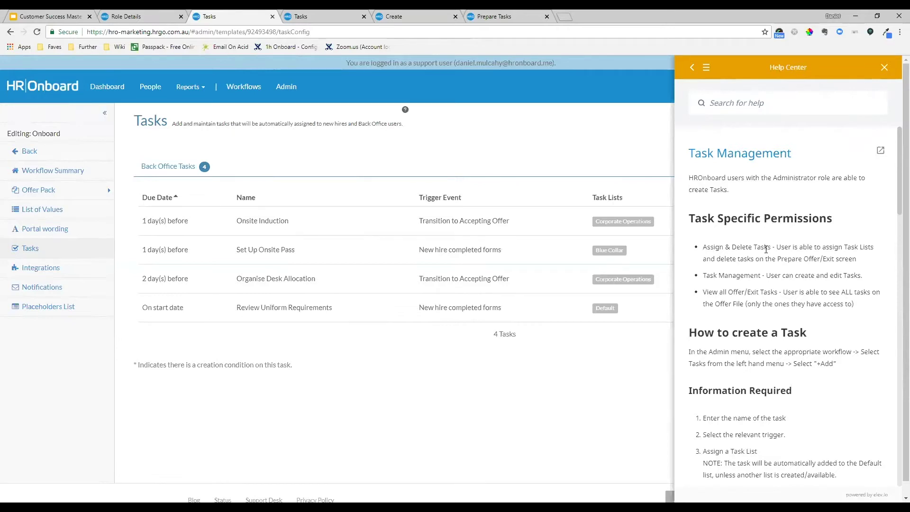
click(885, 67)
middle_click(316, 16)
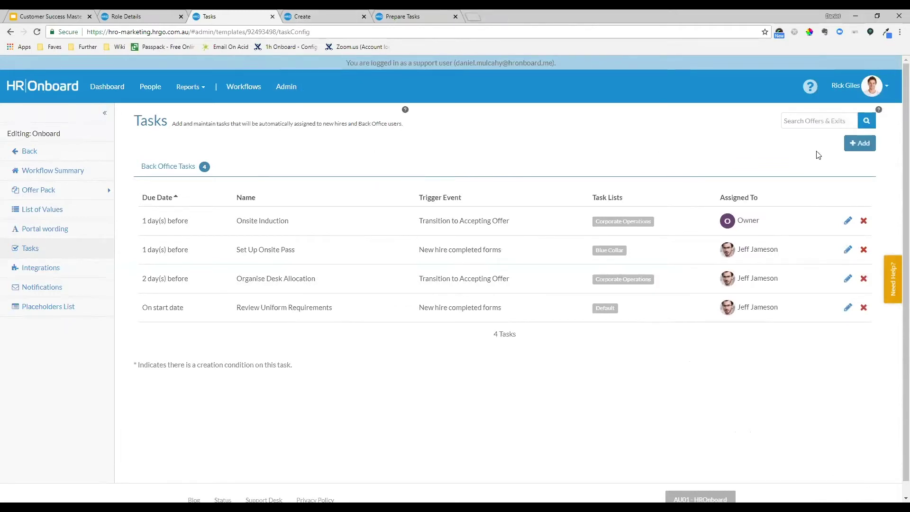
Start a new back office task for the Onboard workflow and name it "Uniform Provisioning"
click(866, 145)
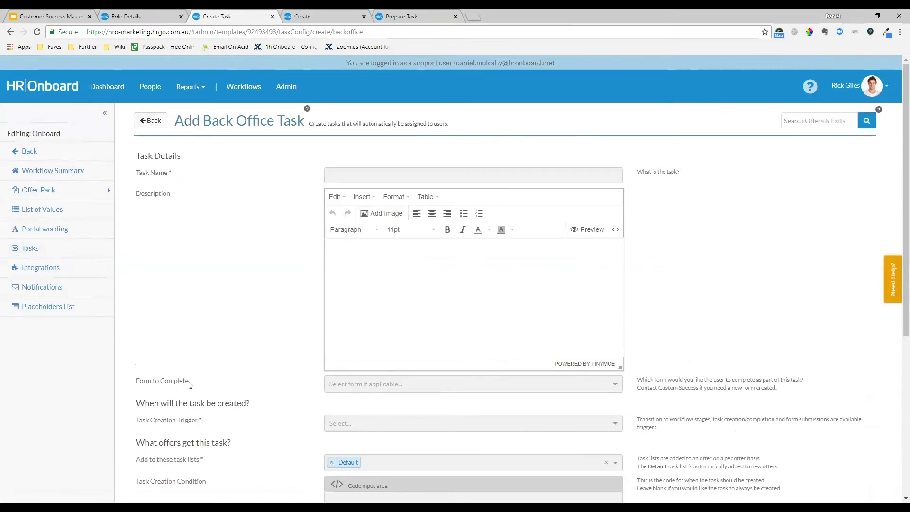
double_click(172, 173)
drag(171, 194, 137, 195)
click(380, 174)
click(338, 181)
click(340, 177)
text(Uniform )
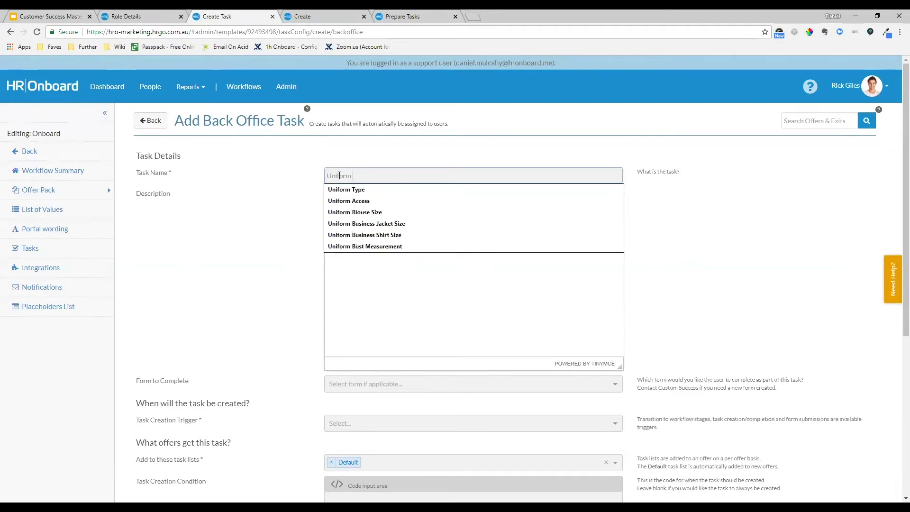
text(Requirements)
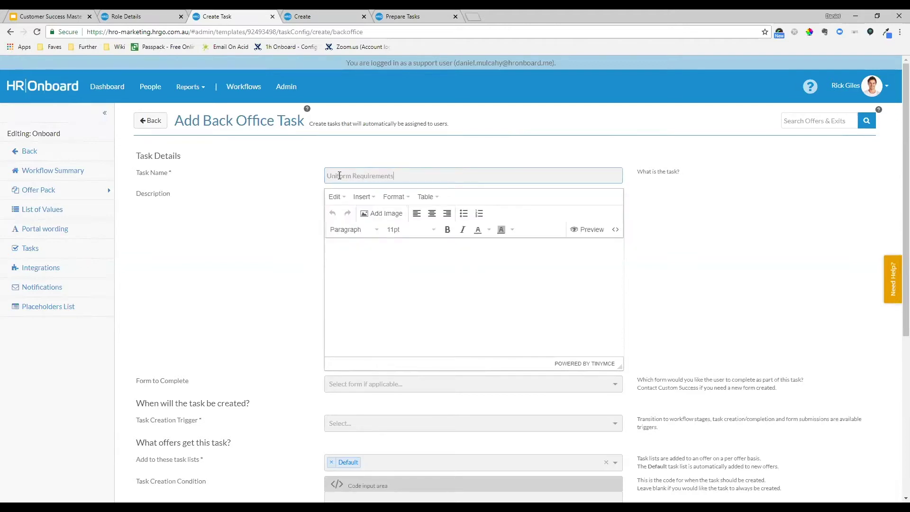
key(ctrl+shift+Left)
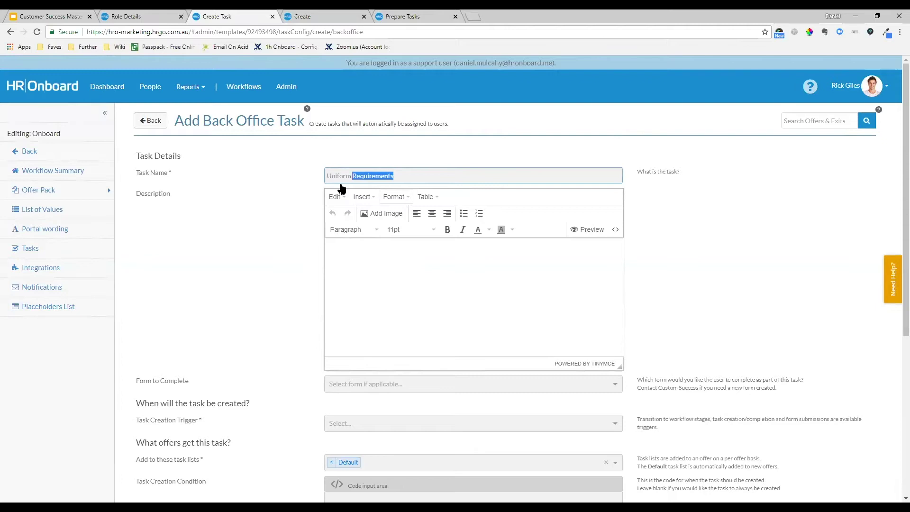
text(Provisioning)
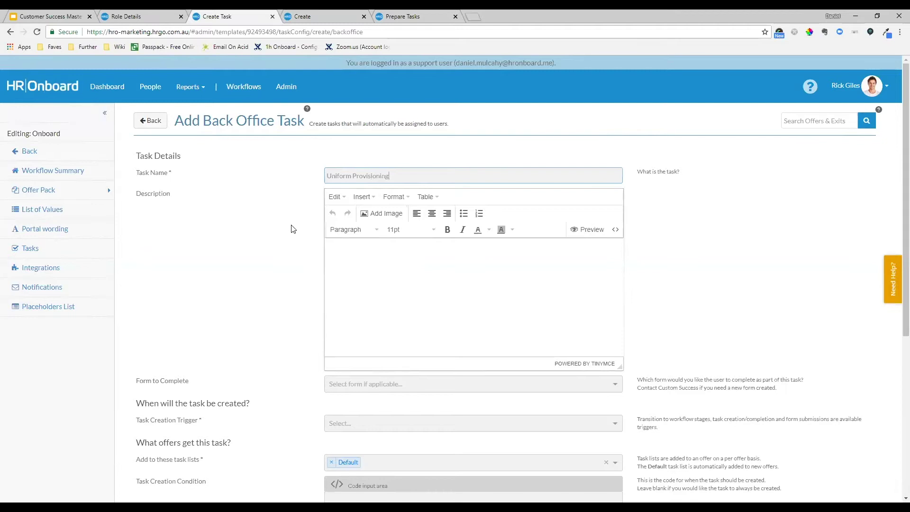
Enter the task description "Please make sure you have provisioned a shirt and slacks."
click(382, 275)
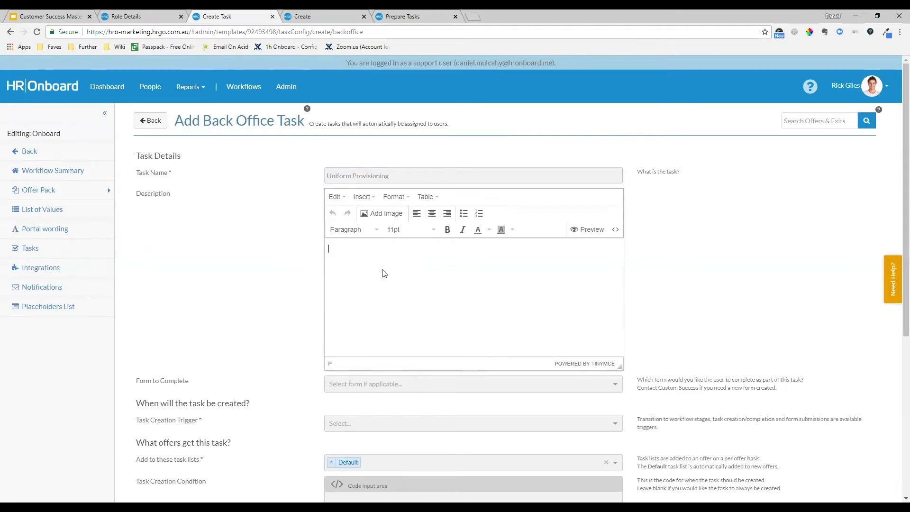
text(Please make sure you have provis)
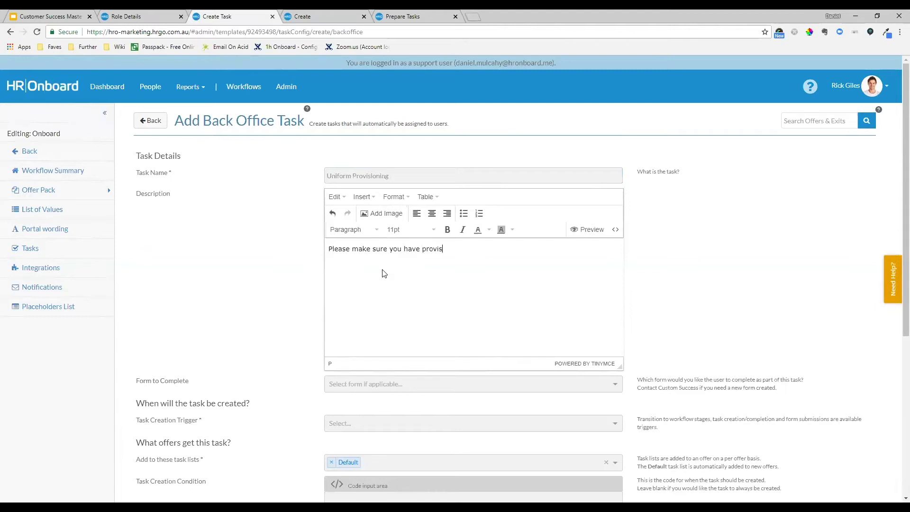
text(ioned a shirt and slacks.)
Set the task creation trigger to "Transition to Completing Post-Acceptance" and look over the other trigger options
scroll(526, 297, down, 1)
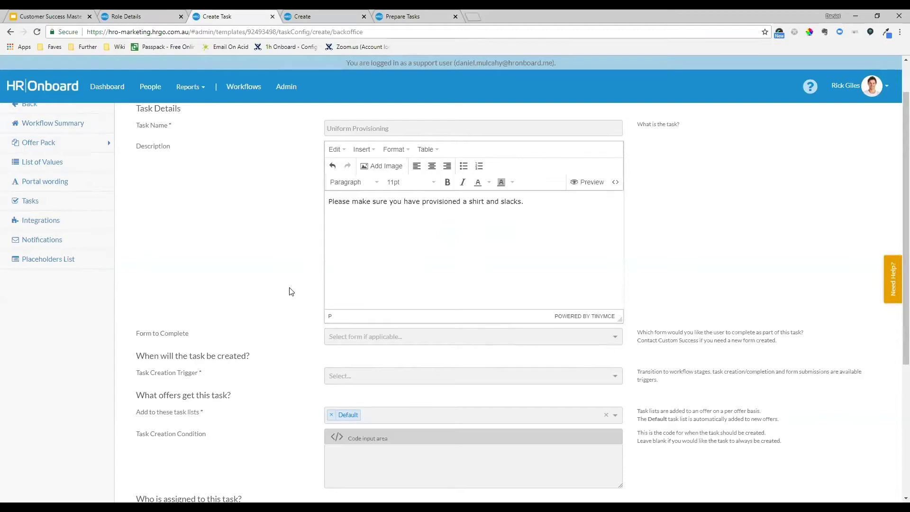
scroll(291, 291, down, 2)
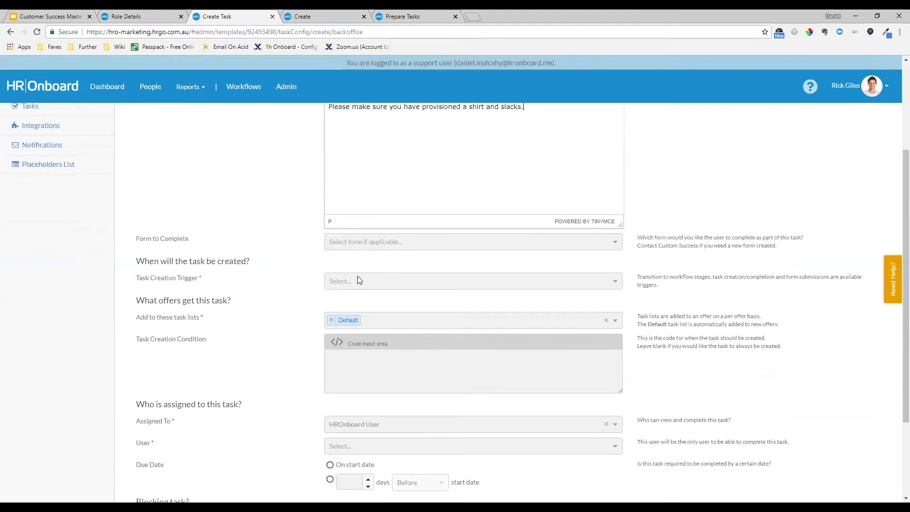
click(382, 286)
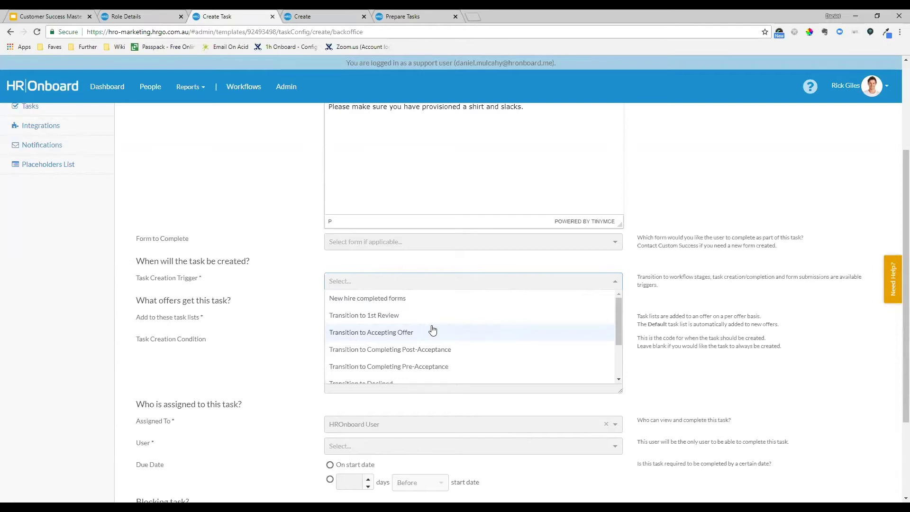
click(378, 354)
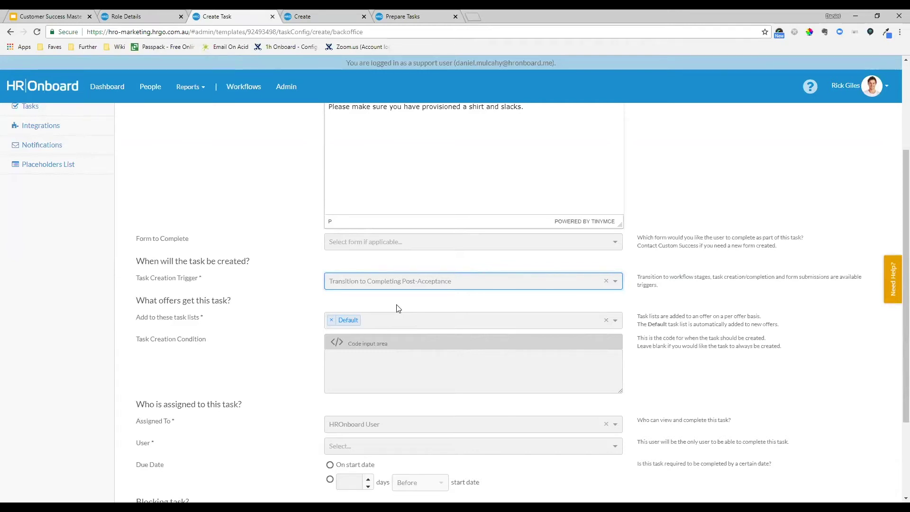
click(399, 281)
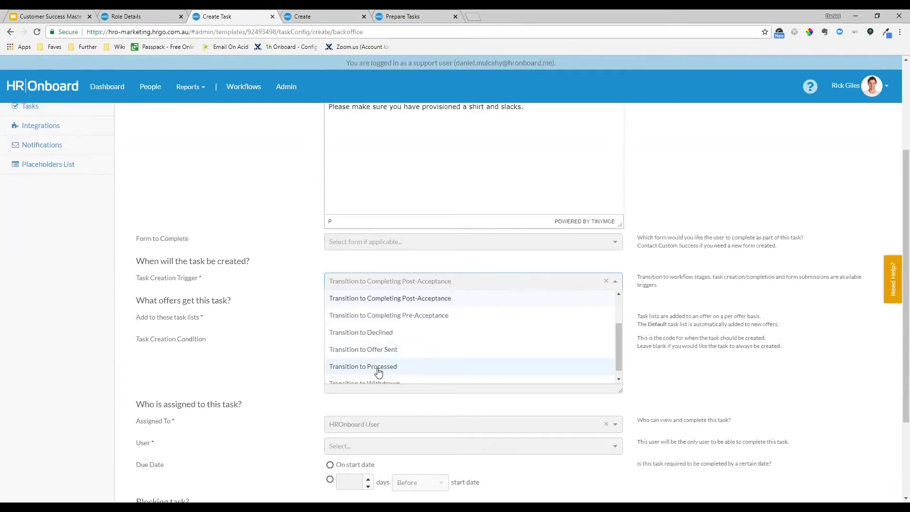
key(Escape)
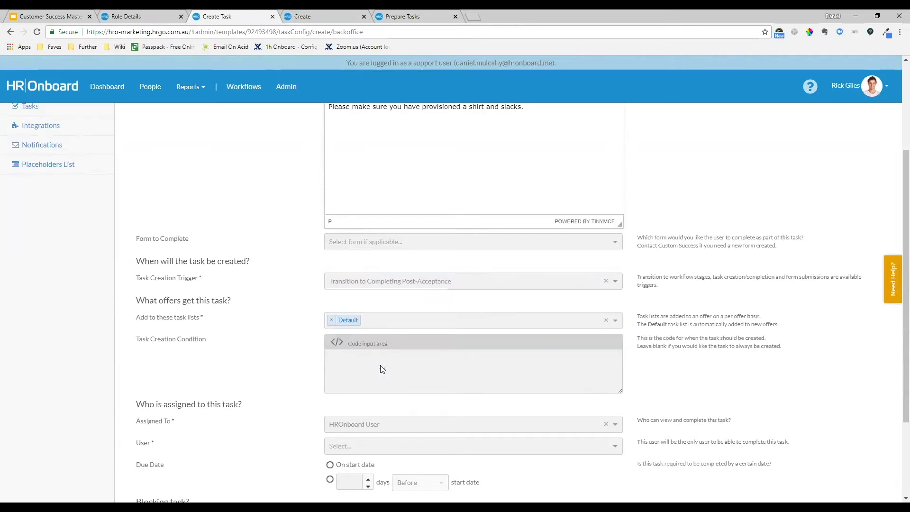
click(351, 279)
click(371, 283)
Check which task lists can be added to the offer on the Prepare Tasks page, and return to the new task form
scroll(256, 266, down, 1)
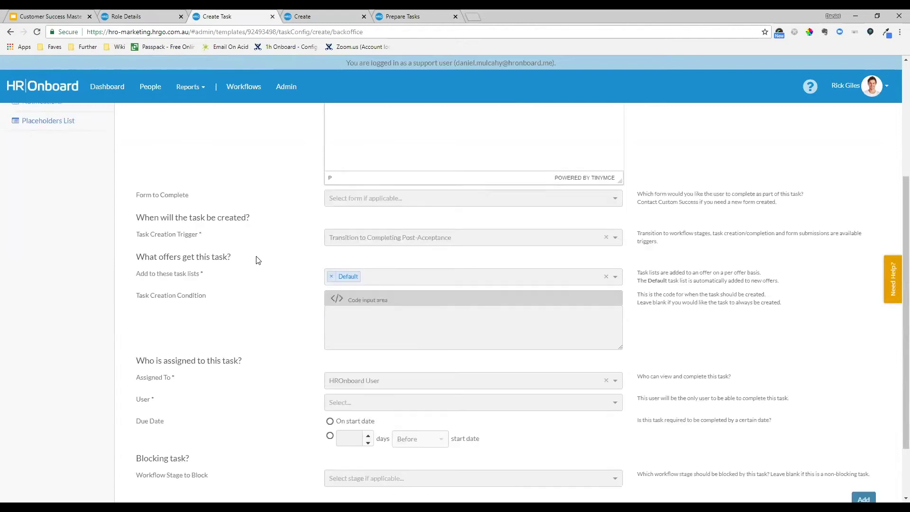
scroll(269, 230, down, 1)
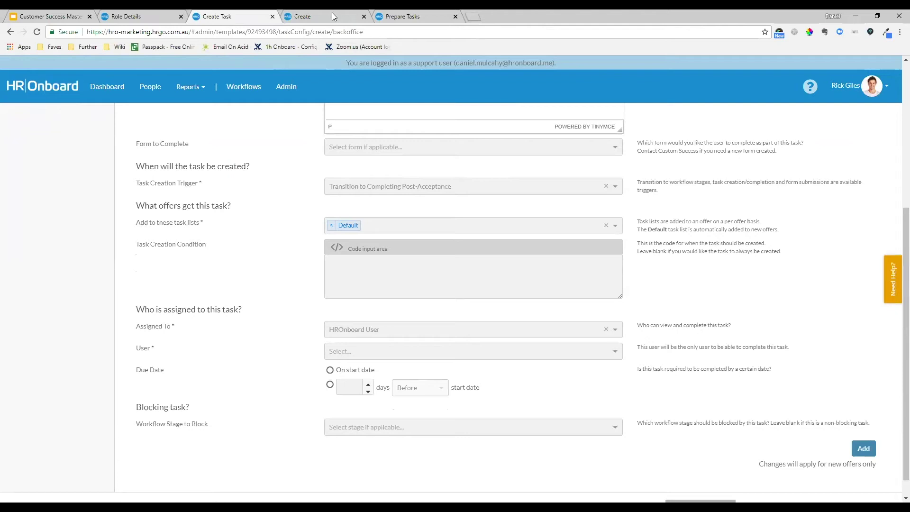
click(403, 16)
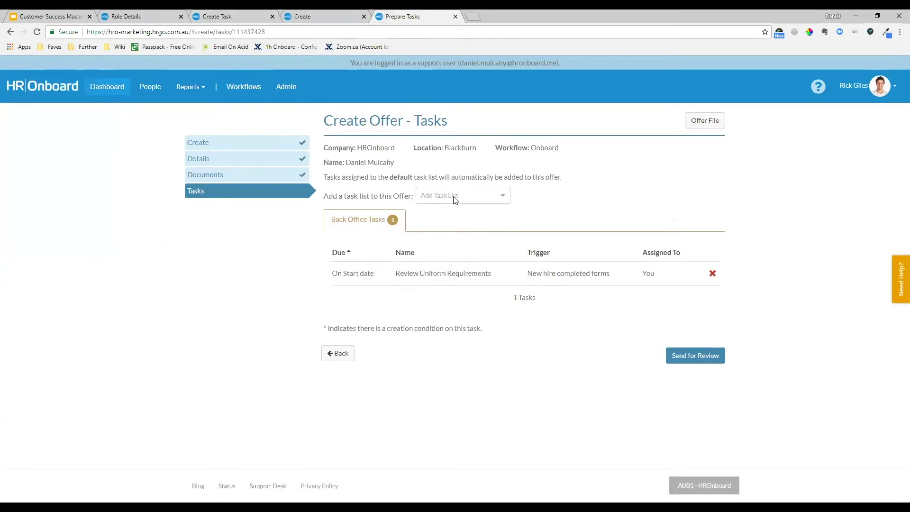
click(438, 196)
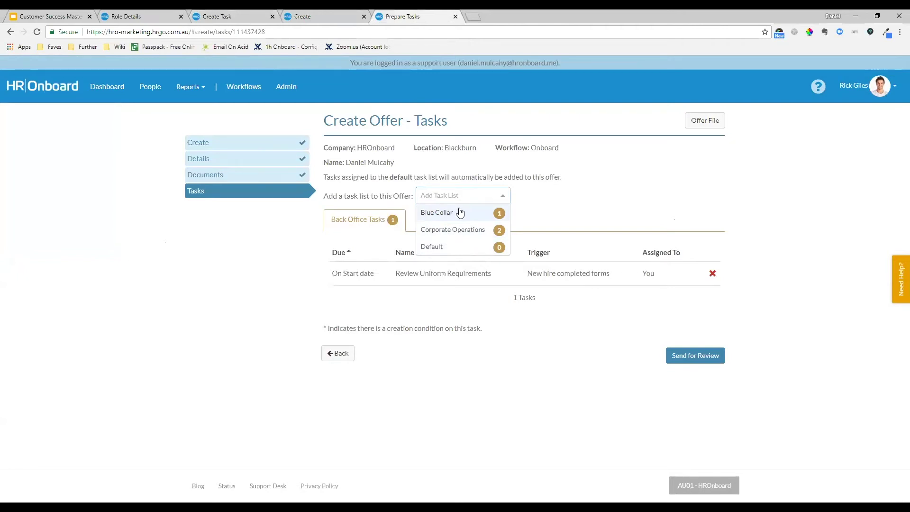
click(232, 17)
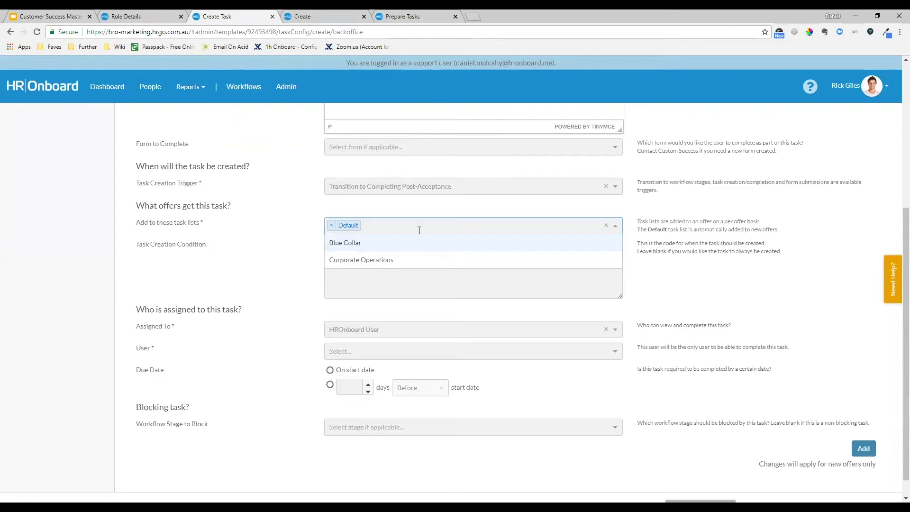
Try the Blue Collar and then the Corporate Operations task list in place of Default, and clear the selection
click(332, 226)
click(346, 243)
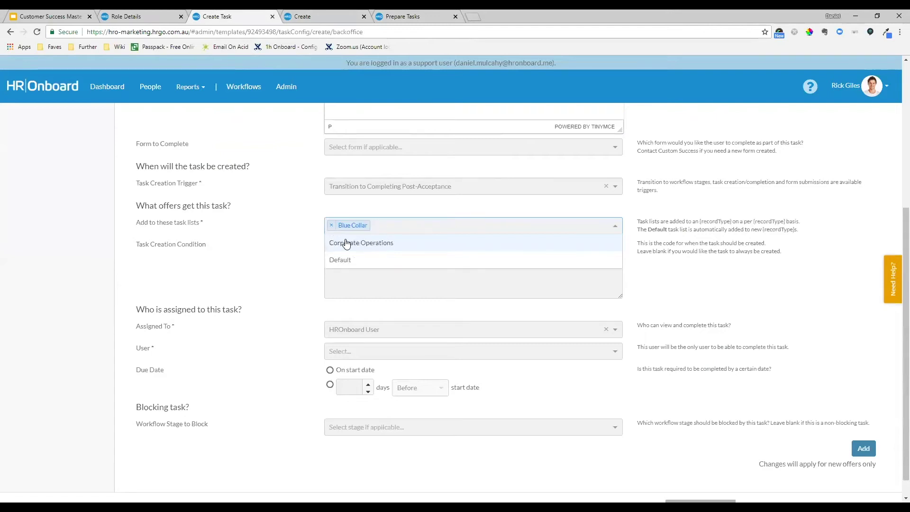
click(331, 225)
click(349, 260)
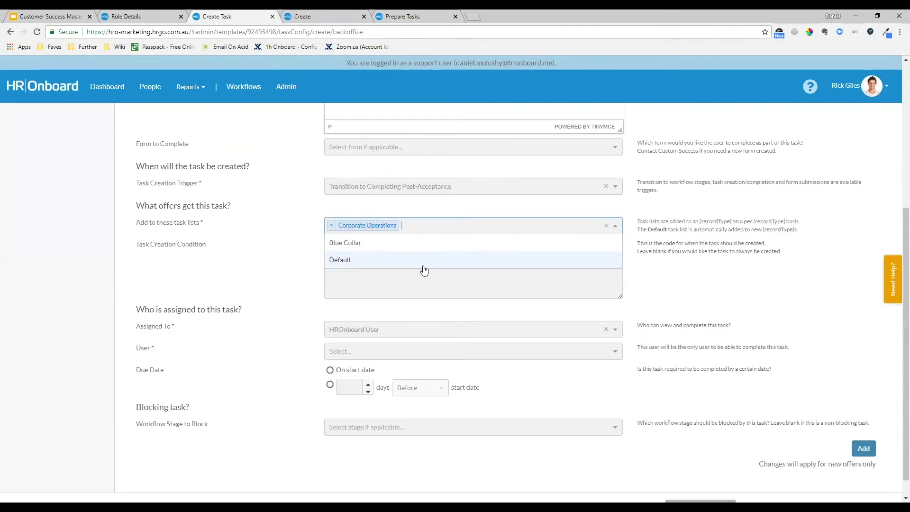
click(331, 226)
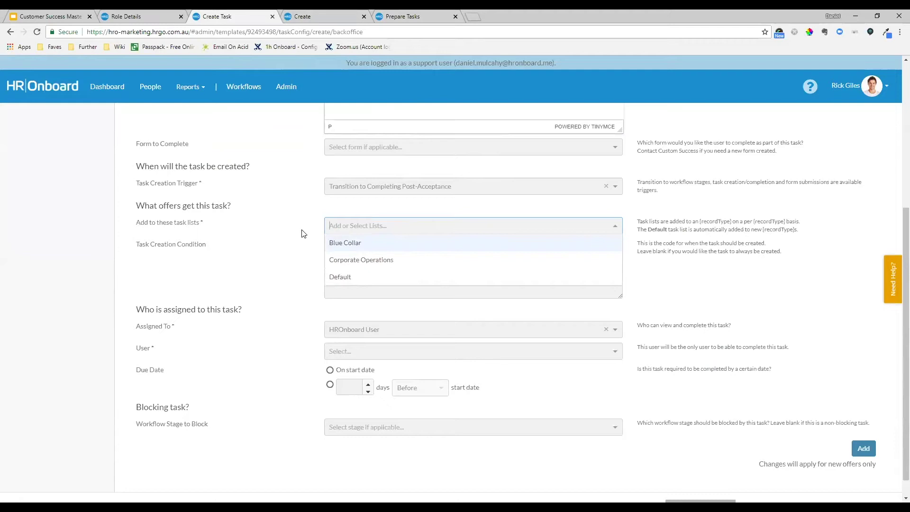
Create a new task list named "Factory Workers" and assign the task to it
text(Fact)
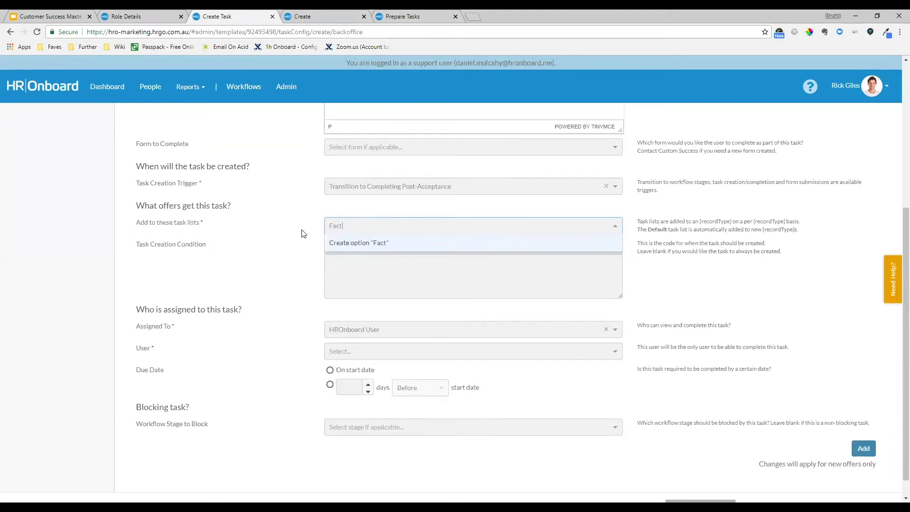
text(rory Workers)
click(380, 244)
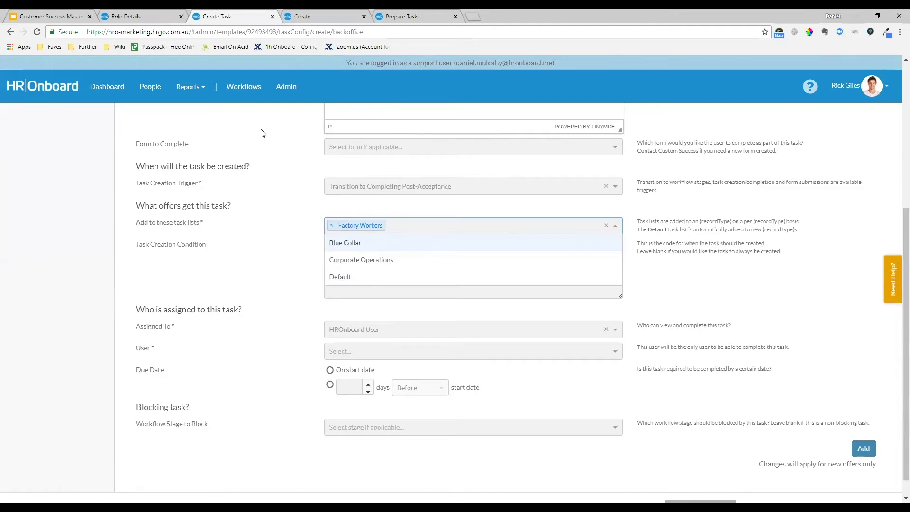
On the offer's Prepare Tasks page, add the Blue Collar task list and remove the Review Uniform Requirements task
click(417, 16)
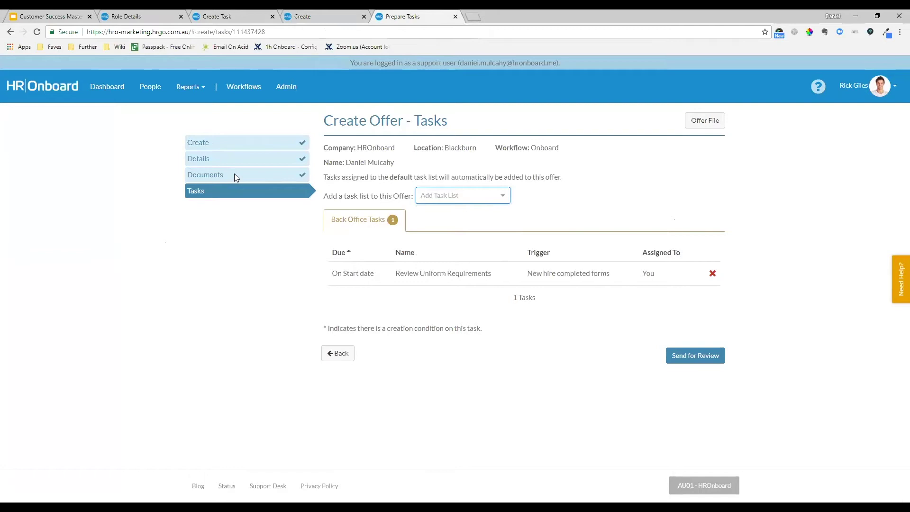
click(456, 198)
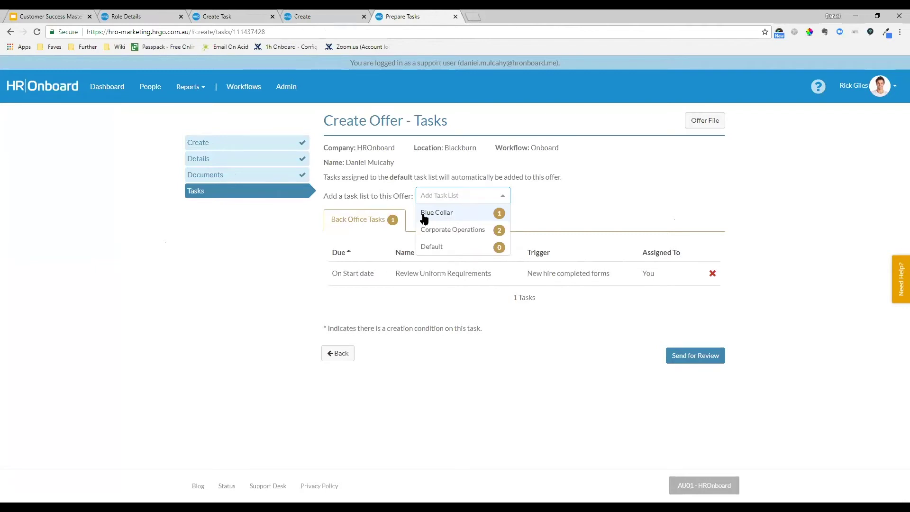
click(457, 216)
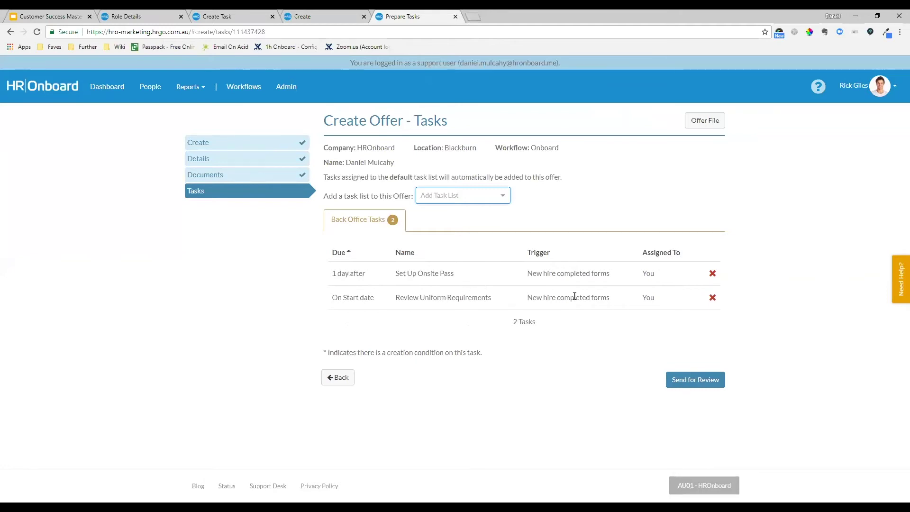
click(713, 299)
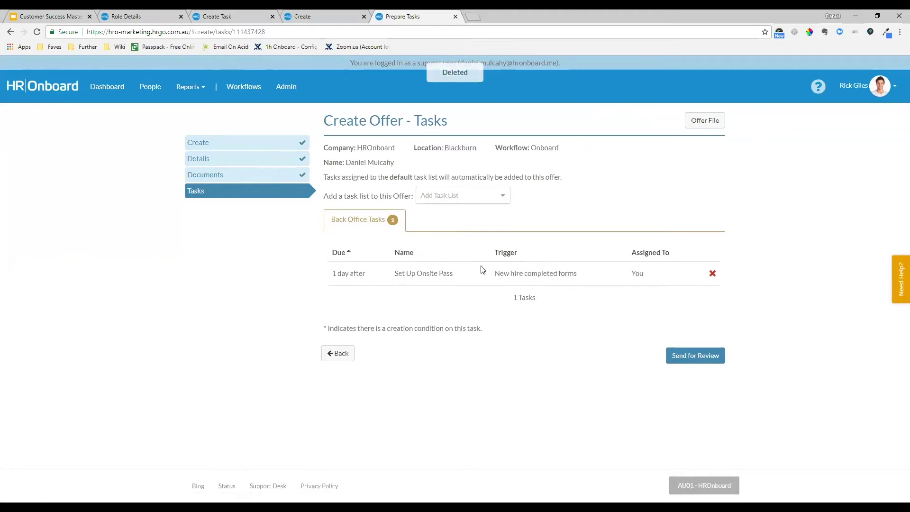
Add the Default and Corporate Operations task lists to the offer
click(476, 197)
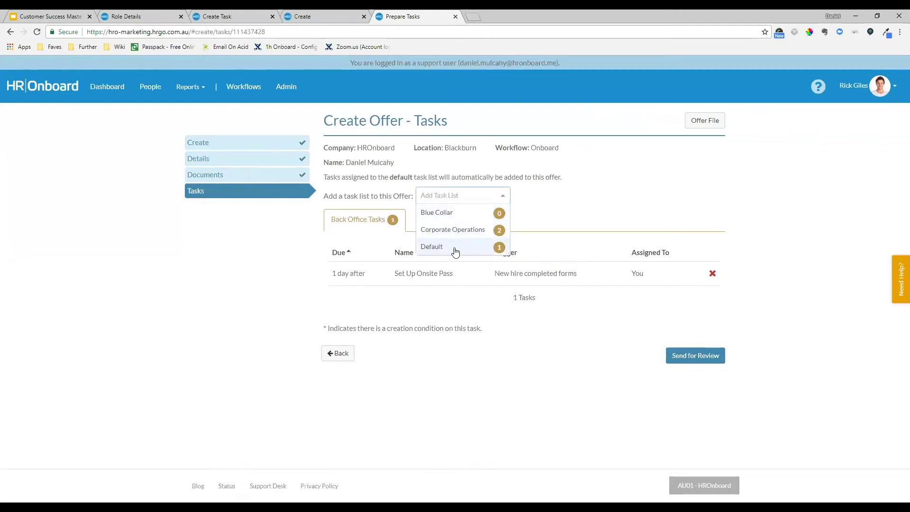
click(470, 250)
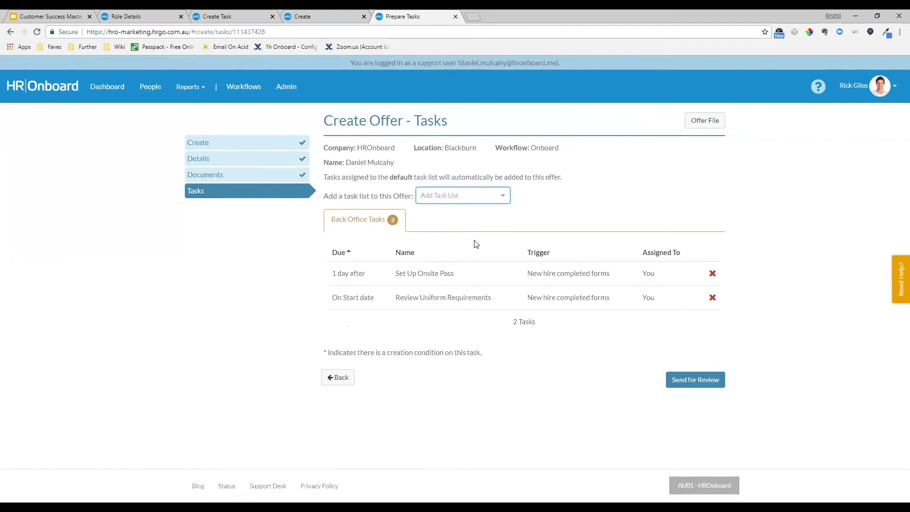
click(447, 198)
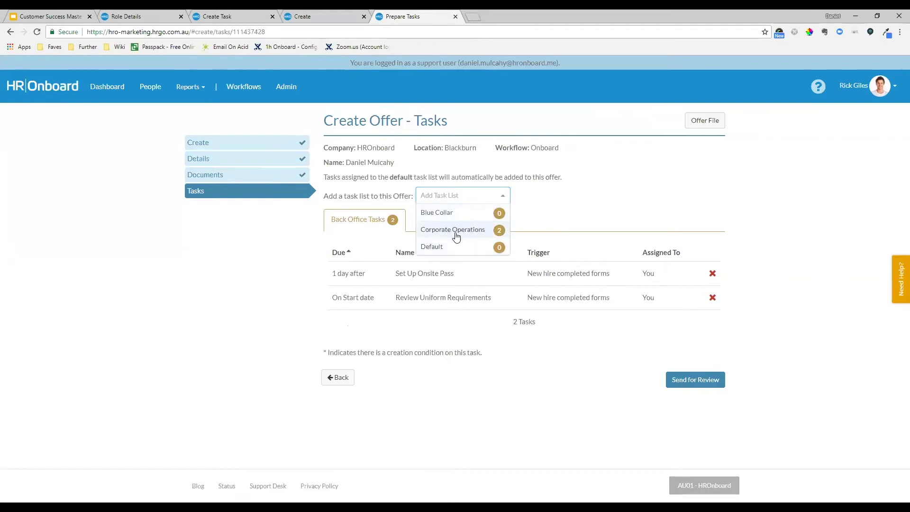
click(478, 236)
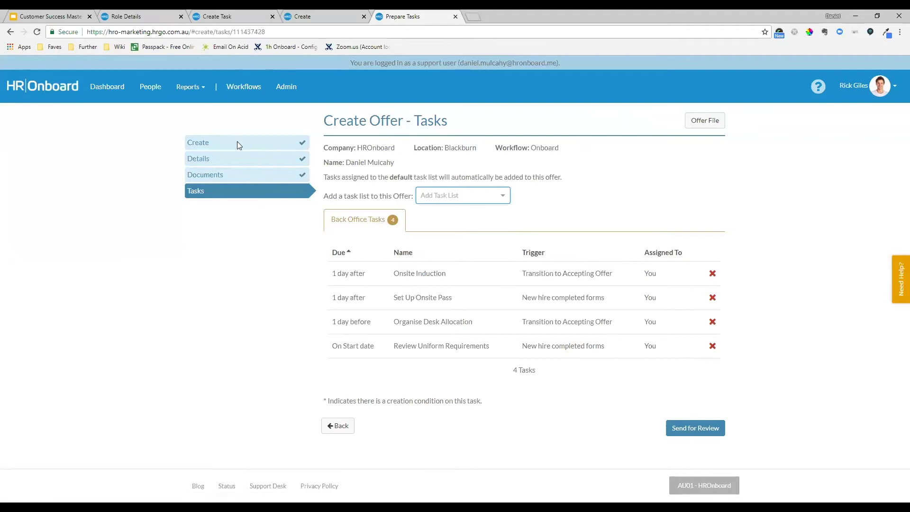
Return to the new task form and replace the Factory Workers task list with Default
click(252, 15)
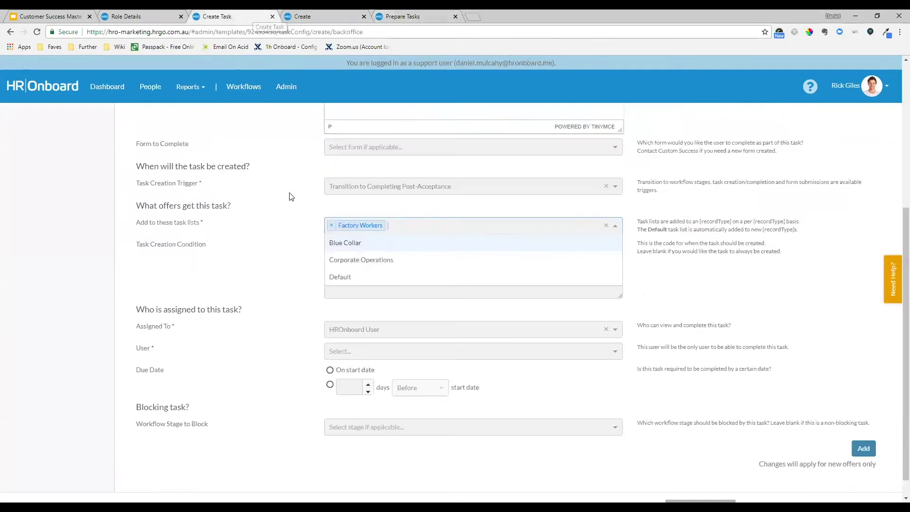
click(402, 225)
key(BackSpace)
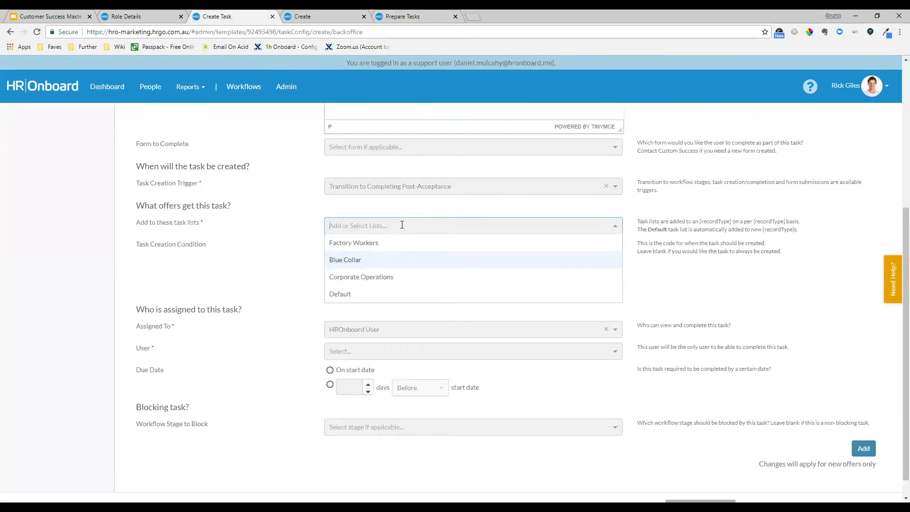
click(352, 294)
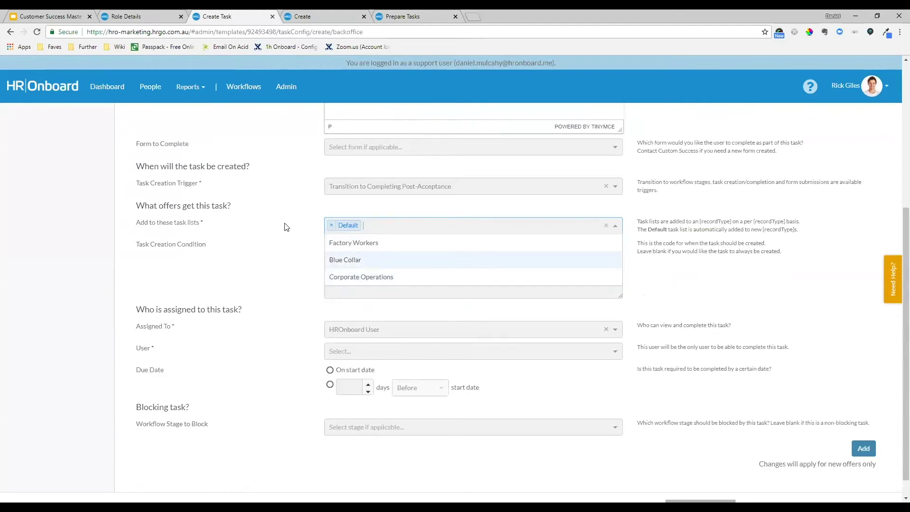
click(295, 218)
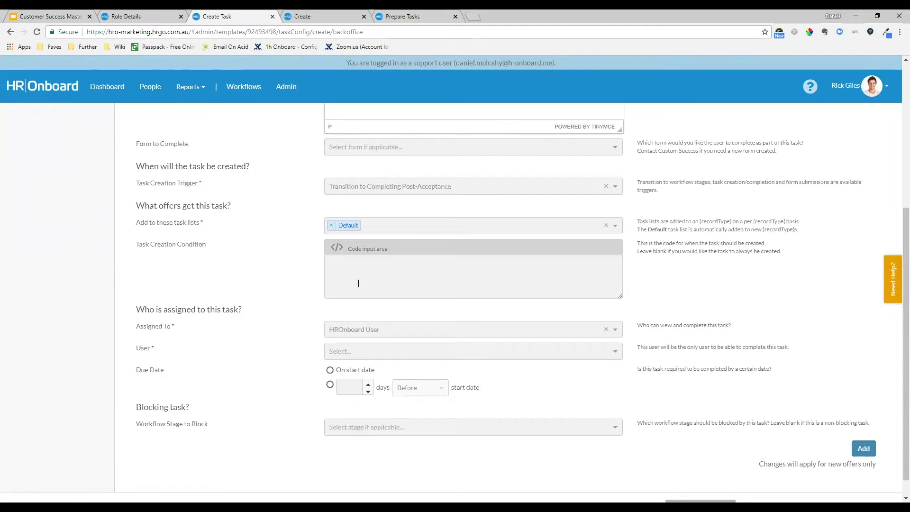
Look over the users available for assignment and assign the task to the third named person after Owner and Manager
scroll(367, 268, down, 1)
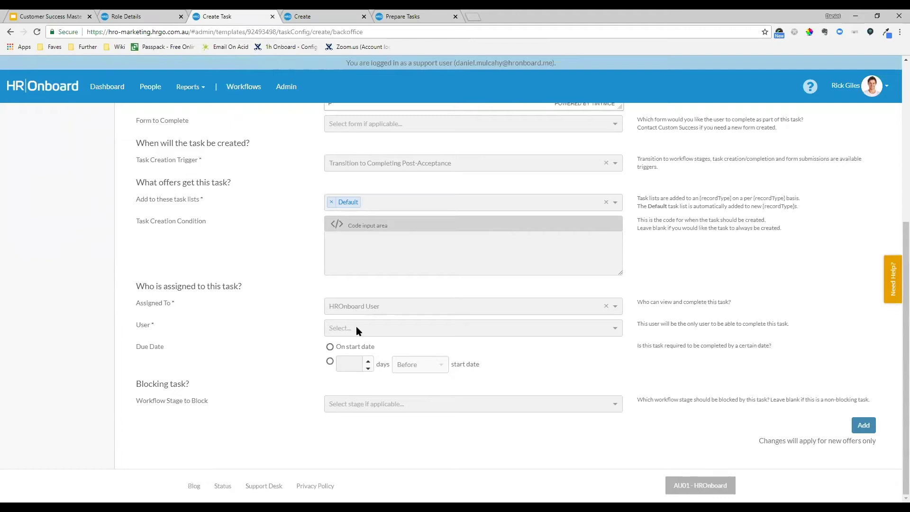
click(383, 328)
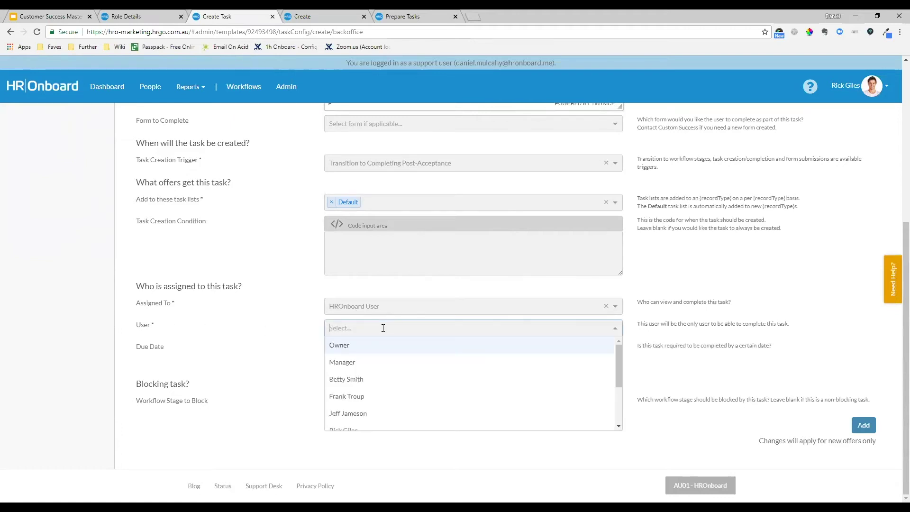
scroll(382, 391, down, 3)
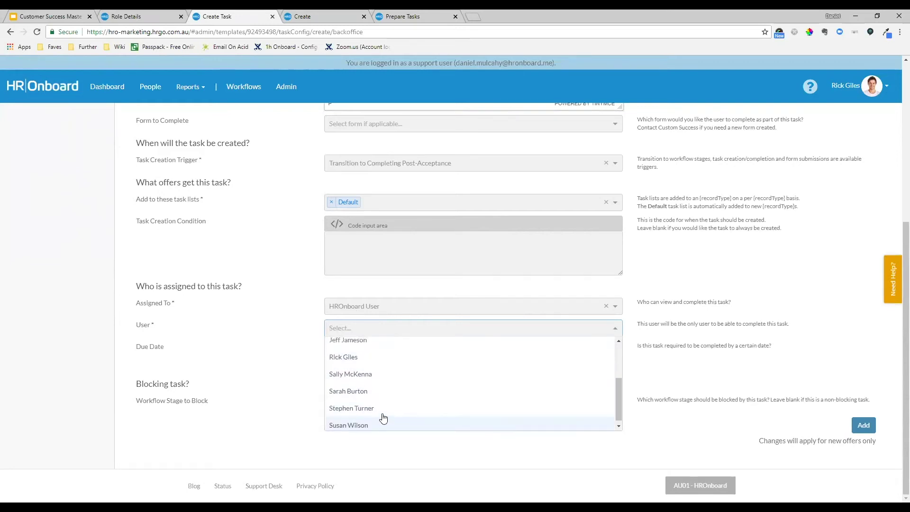
scroll(383, 417, up, 5)
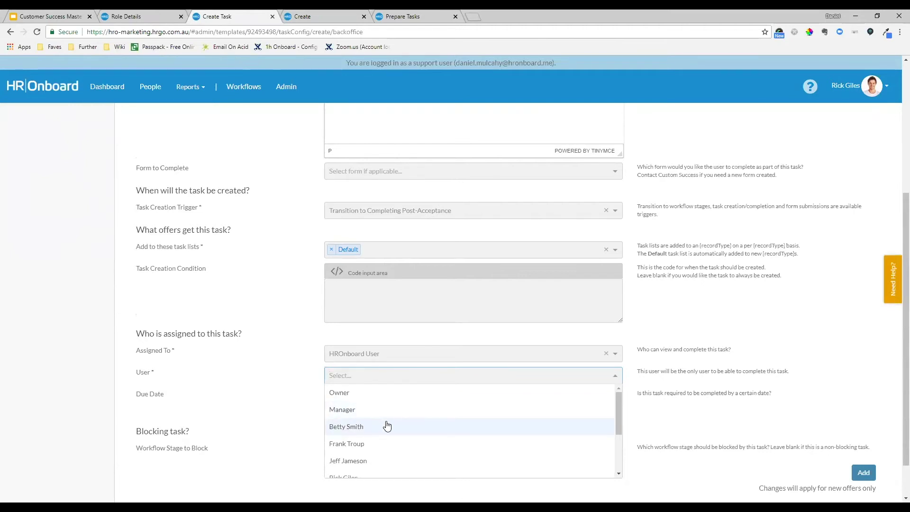
click(378, 463)
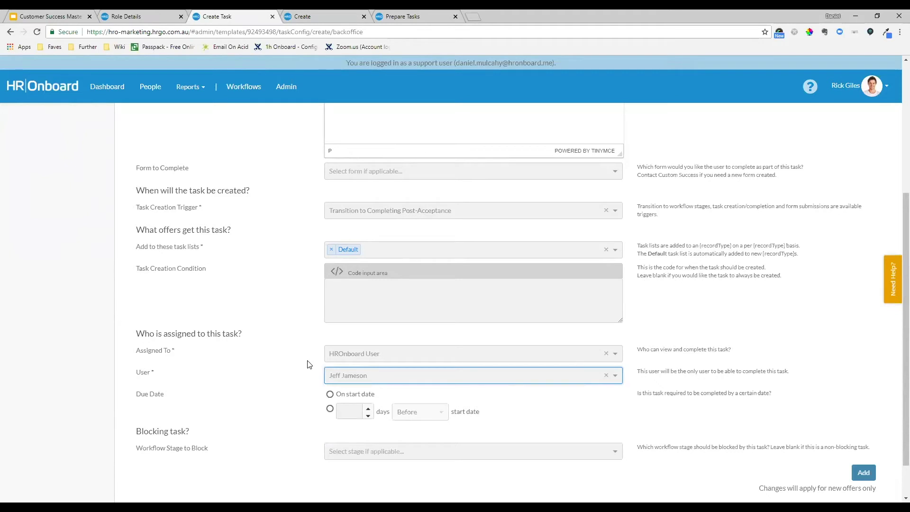
Assign the task to Everyone in a Role with access and choose the IT Department role
click(361, 350)
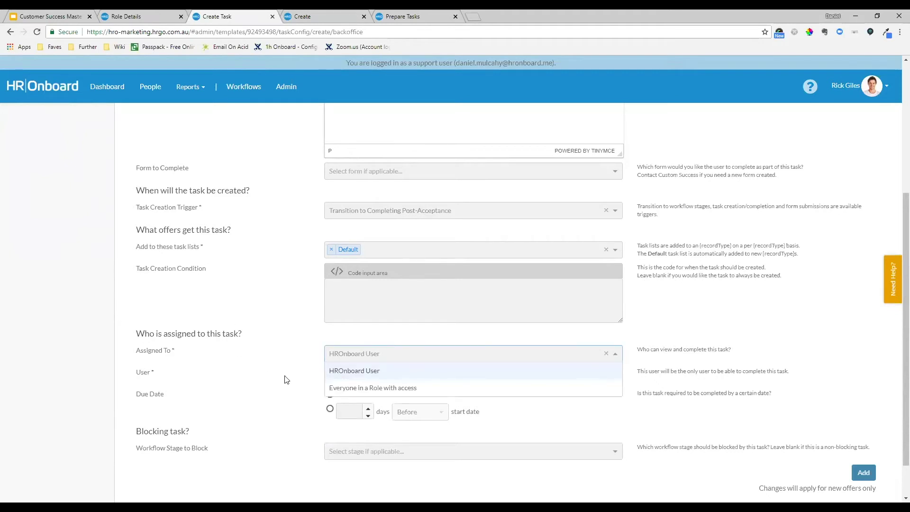
click(363, 389)
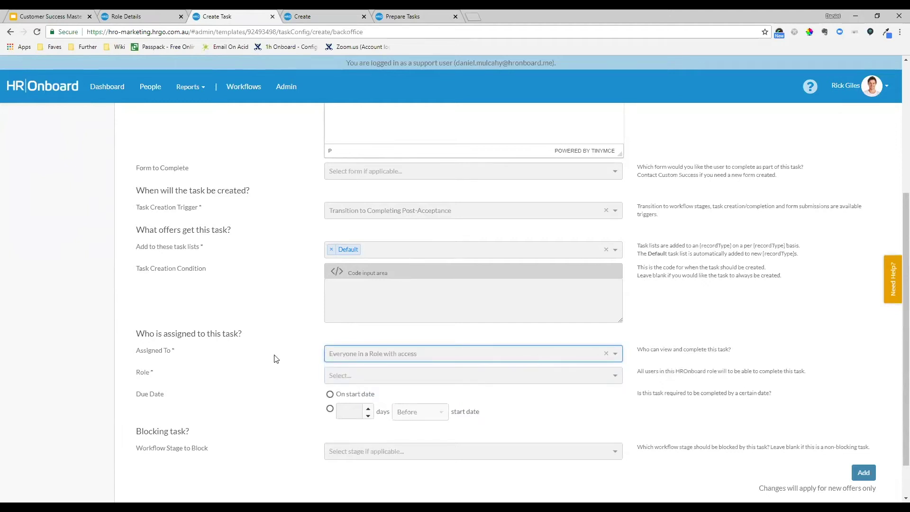
click(360, 376)
scroll(331, 412, down, 2)
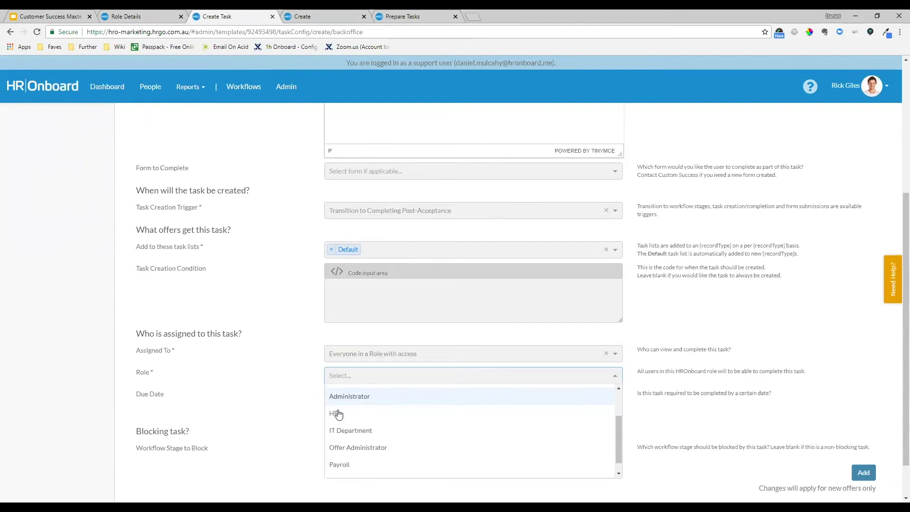
click(364, 433)
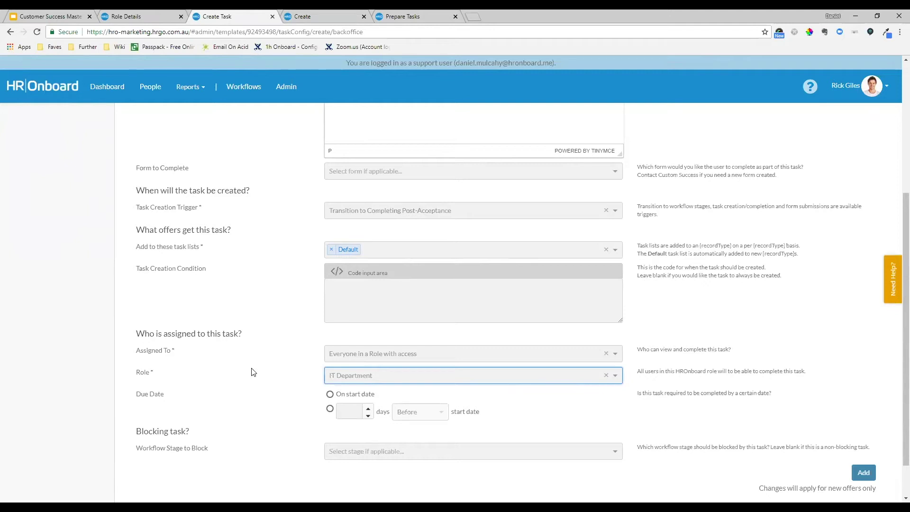
Switch the assignment back to HROnboard User and select the third named person after Owner and Manager
click(474, 353)
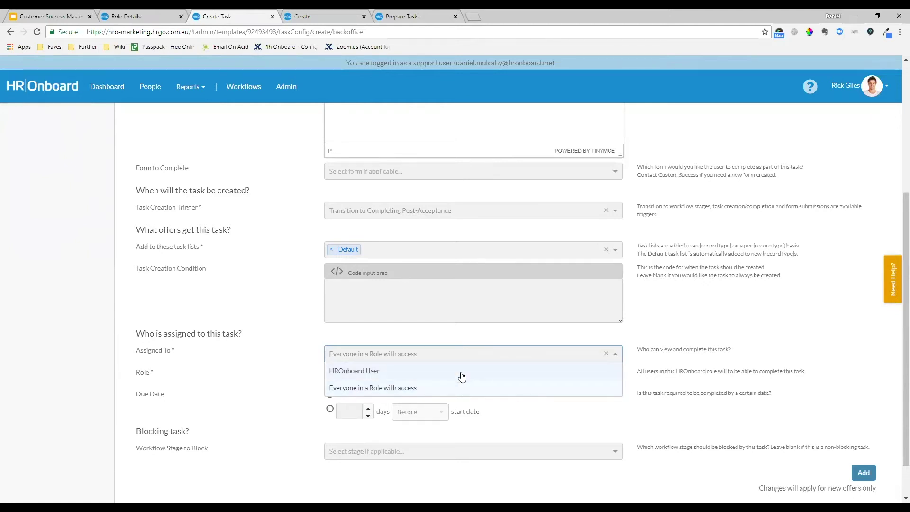
click(398, 381)
click(355, 380)
click(298, 370)
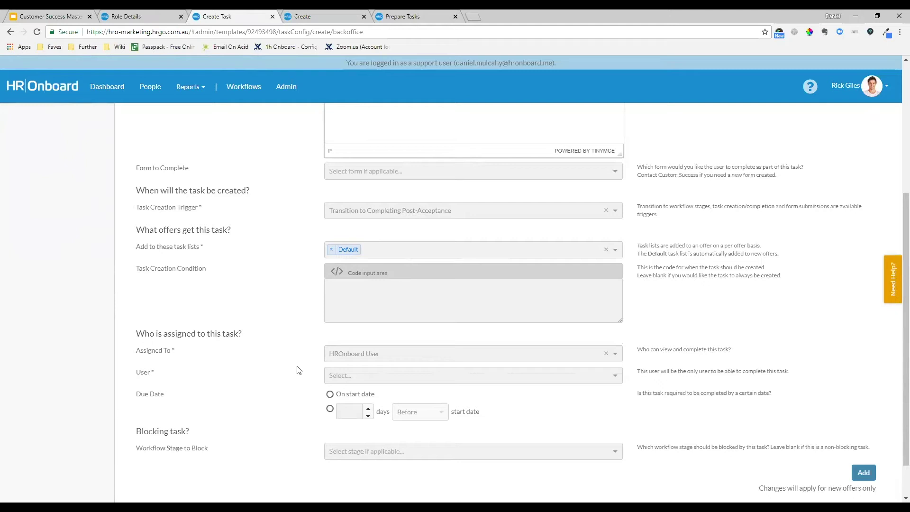
click(348, 380)
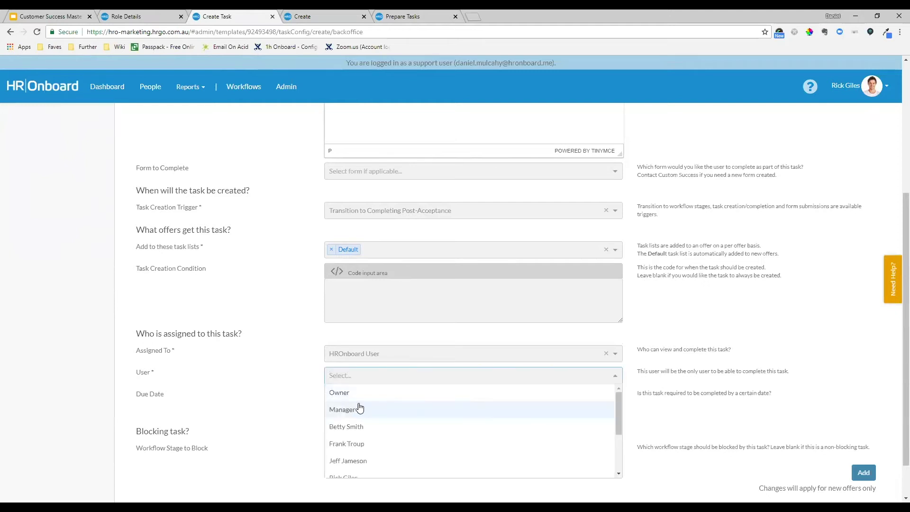
click(358, 462)
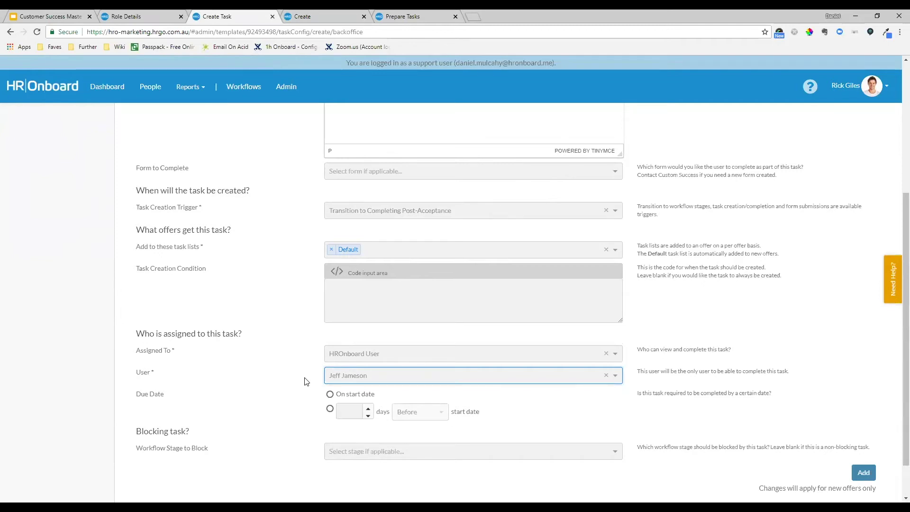
Set the task's due date to 5 days before the start date
click(330, 409)
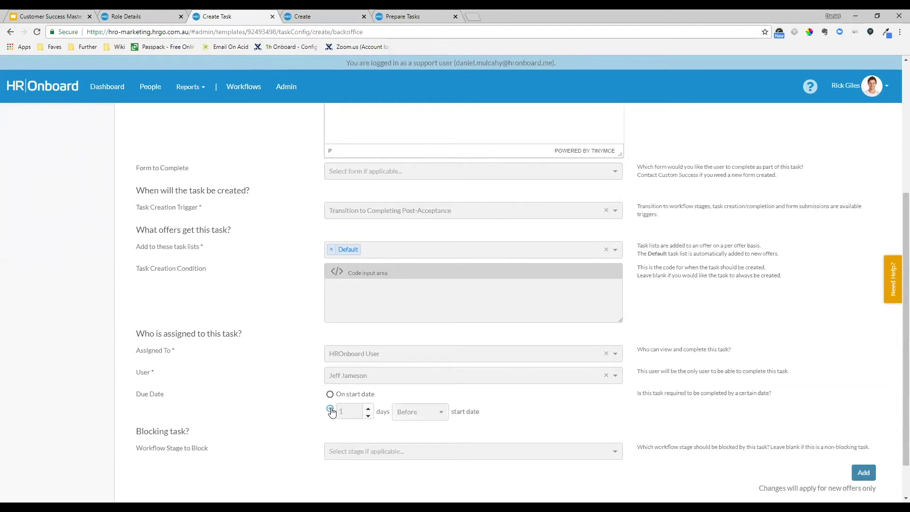
click(368, 408)
click(368, 407)
click(439, 412)
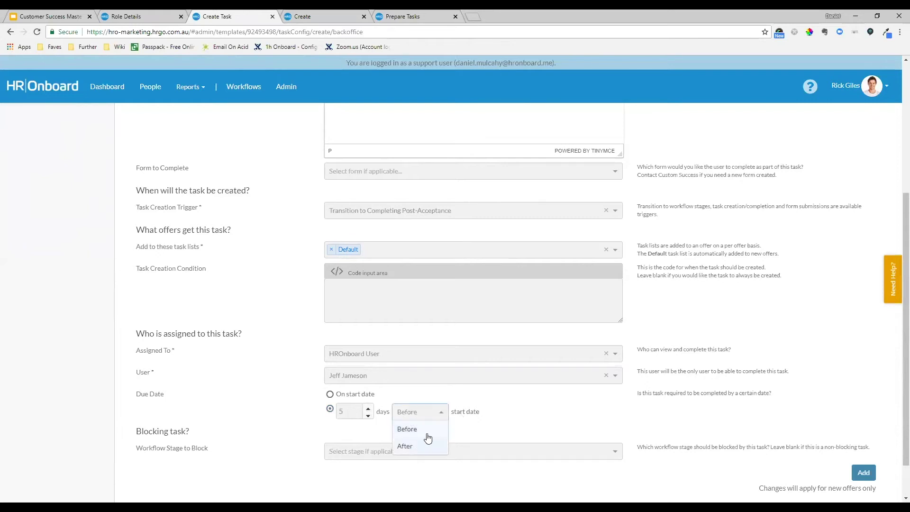
click(432, 432)
click(439, 412)
click(411, 433)
click(524, 403)
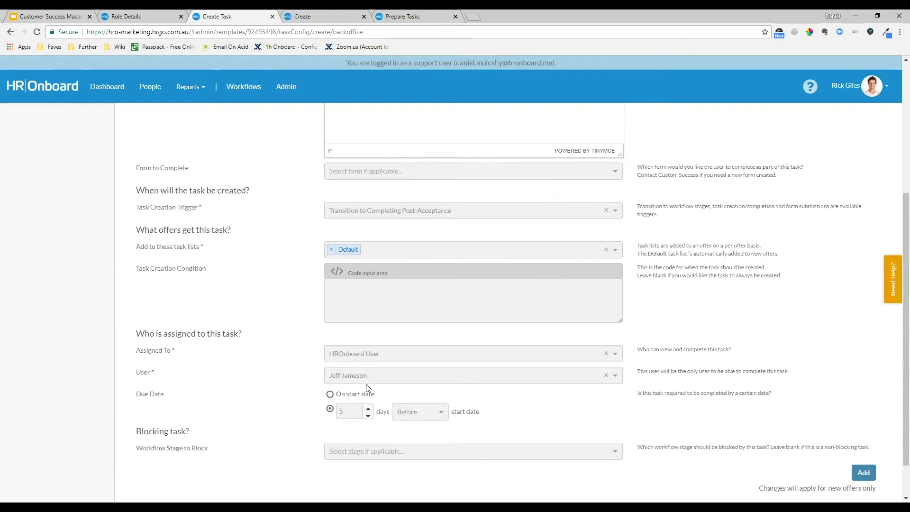
Make the task due on the start date and look over the workflow stages it could block, leaving none selected
click(330, 394)
scroll(459, 392, down, 1)
click(354, 404)
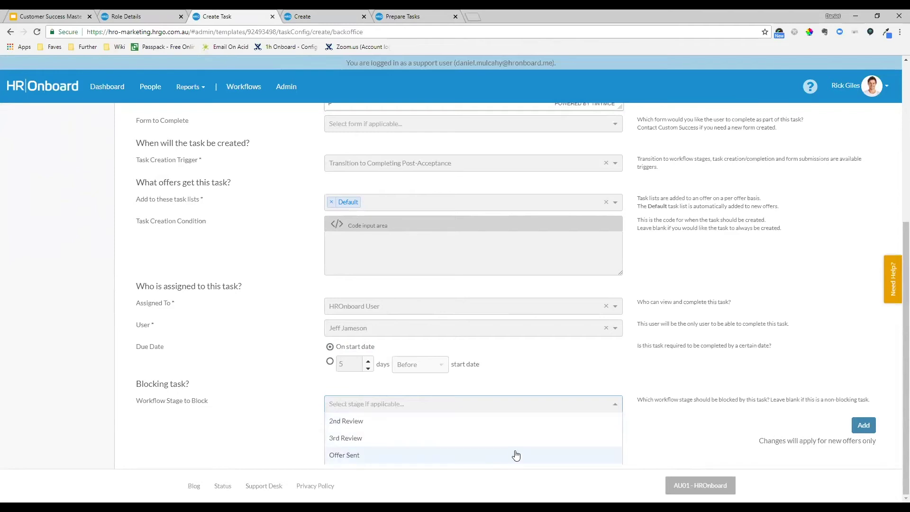
click(300, 415)
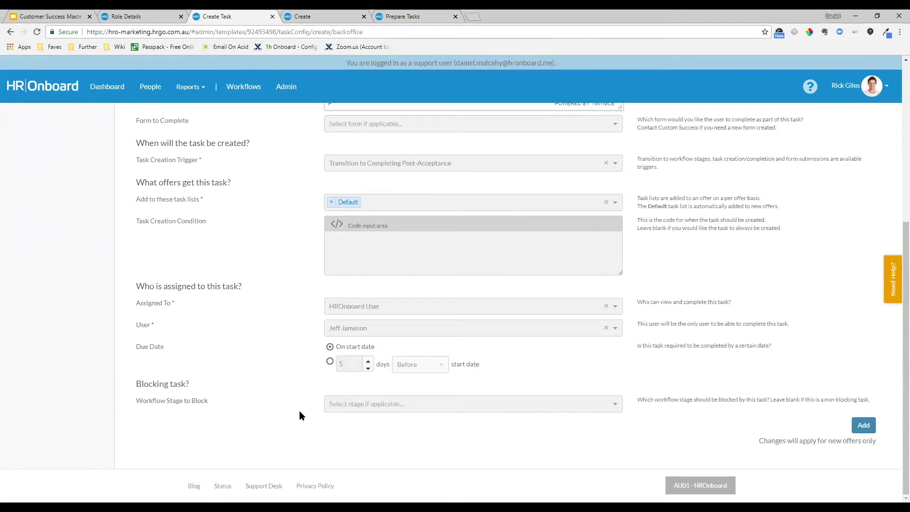
Look over the Uniform Provisioning task's settings and try to add the task to the workflow
scroll(302, 336, up, 1)
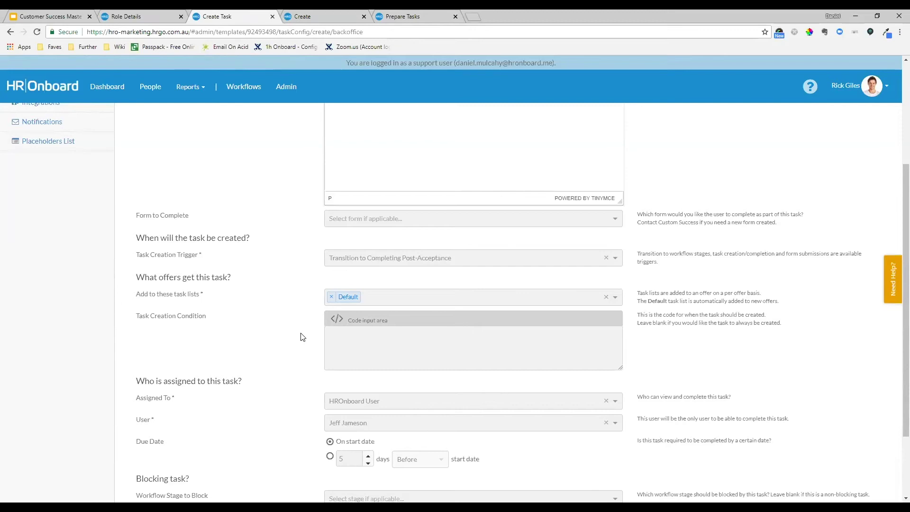
scroll(294, 332, down, 1)
click(354, 412)
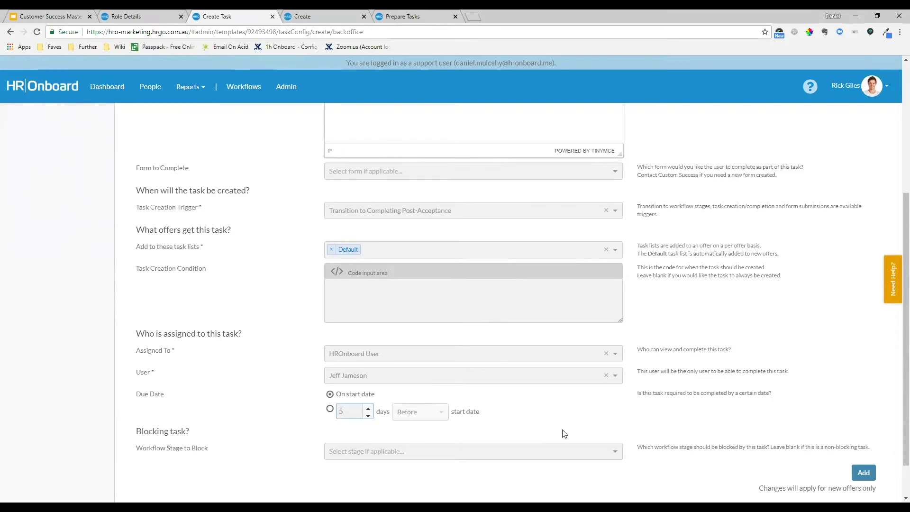
click(863, 474)
scroll(727, 375, up, 1)
scroll(727, 374, up, 4)
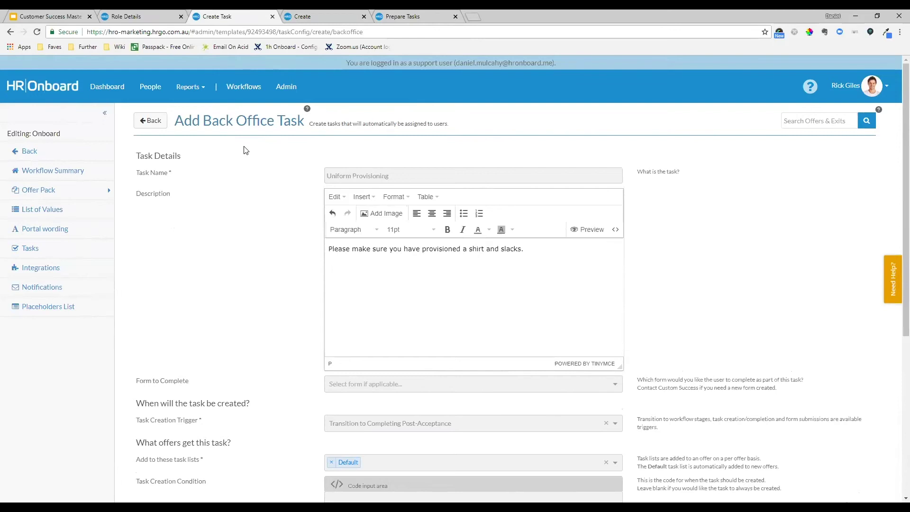
Go to the dashboard and open the Review Uniform Requirements task due 21 April 2018 from the outstanding actions
click(112, 94)
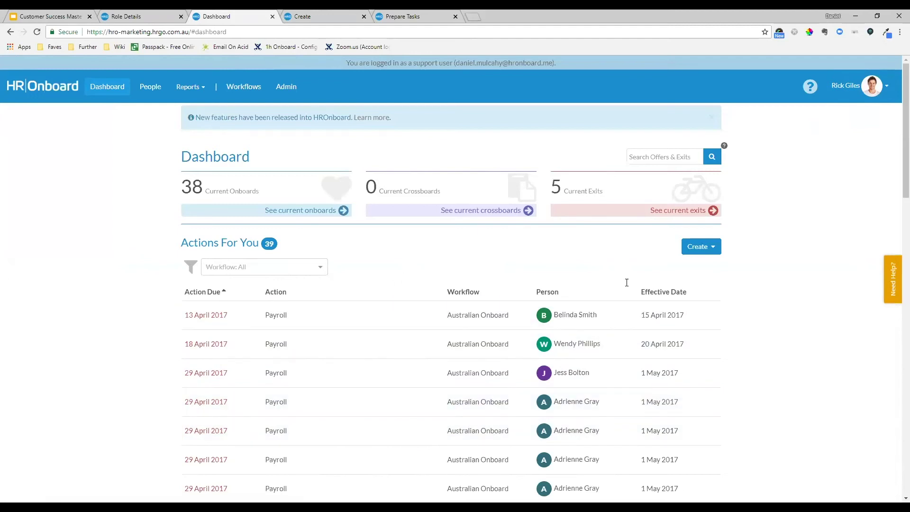
scroll(792, 279, down, 3)
scroll(785, 279, down, 9)
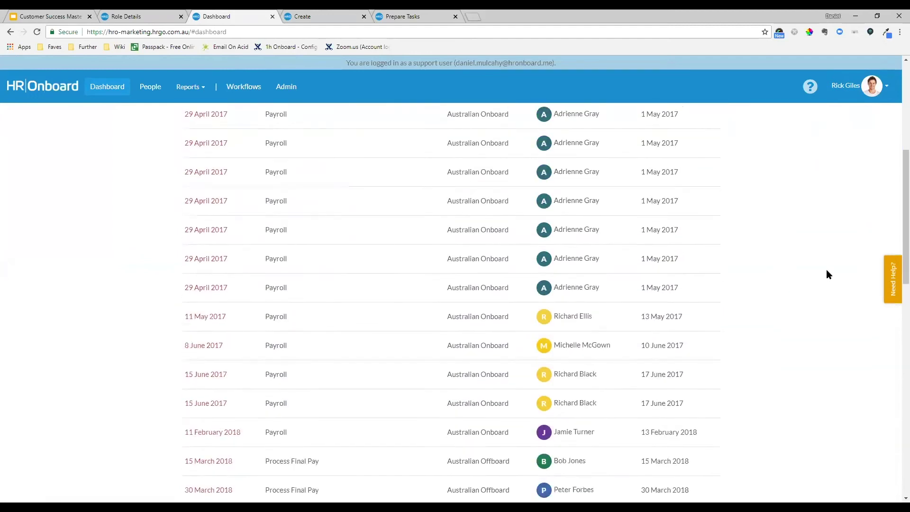
scroll(824, 254, down, 4)
scroll(825, 253, up, 1)
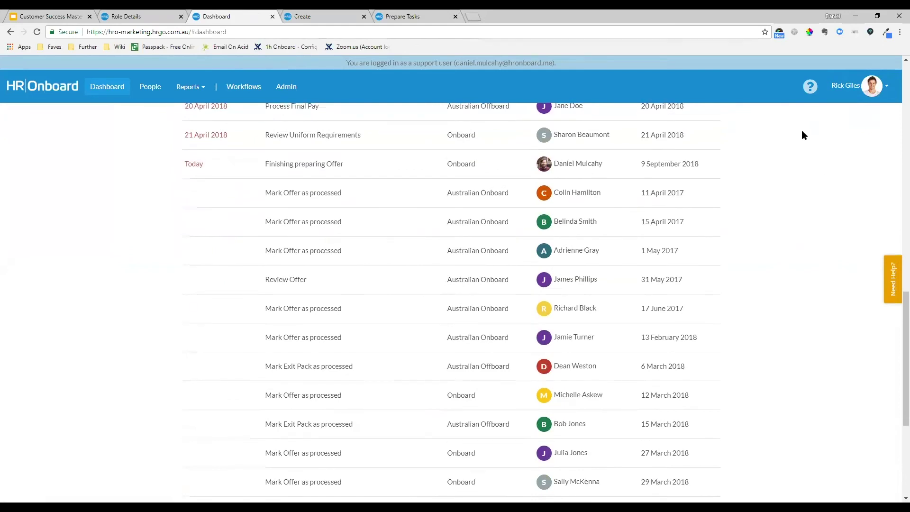
scroll(304, 436, down, 5)
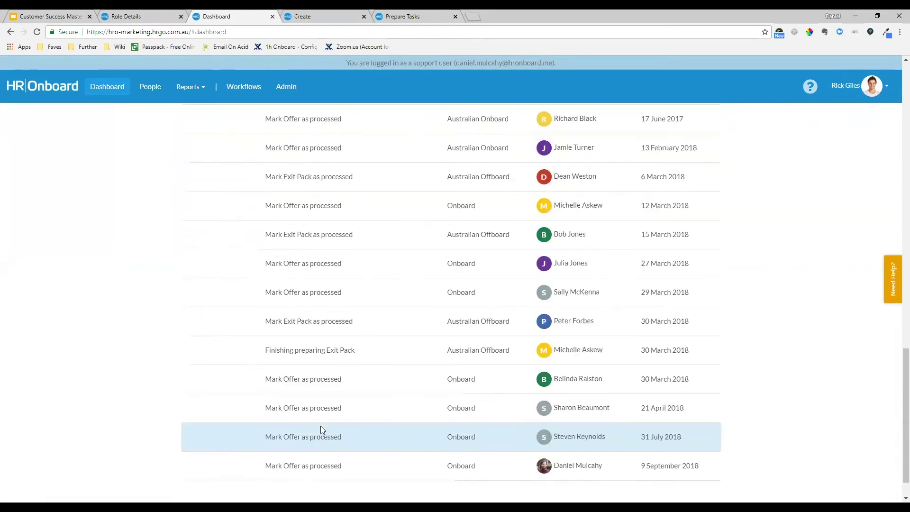
scroll(766, 308, up, 7)
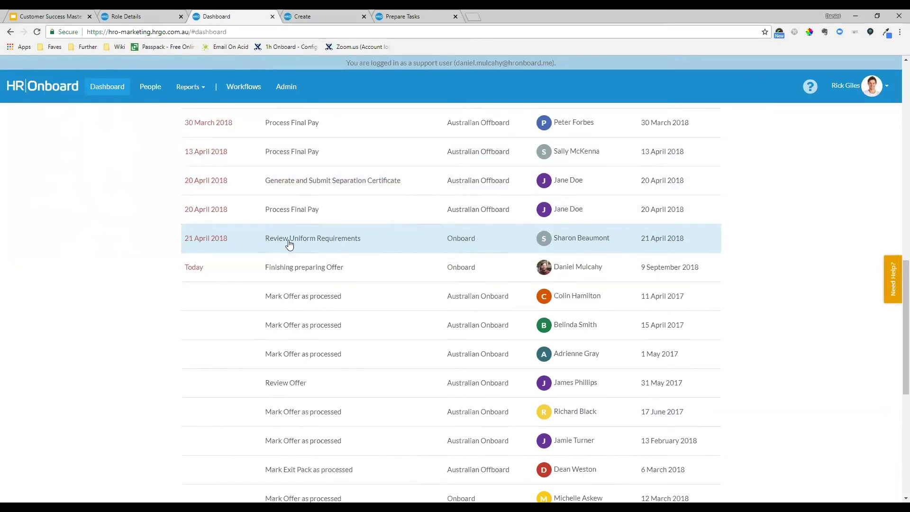
click(345, 244)
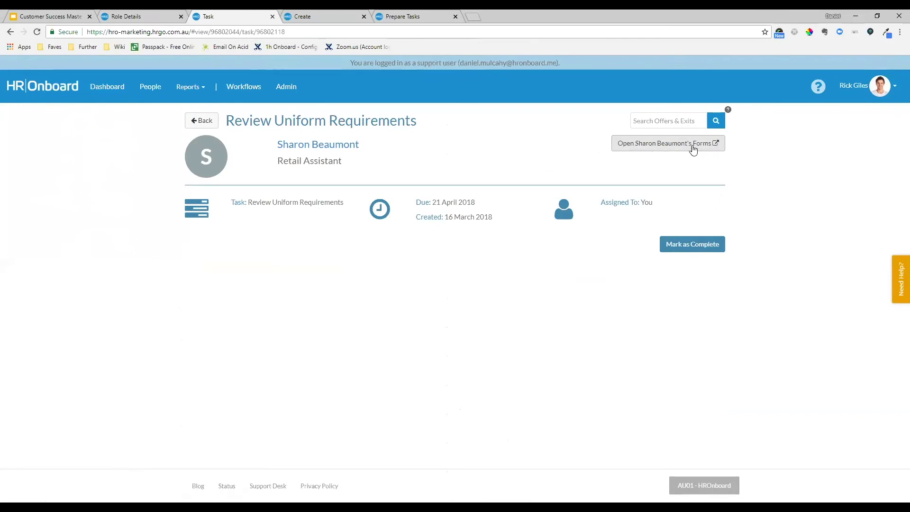
Go back to the dashboard, view the same Review Uniform Requirements task once more and leave it
click(200, 120)
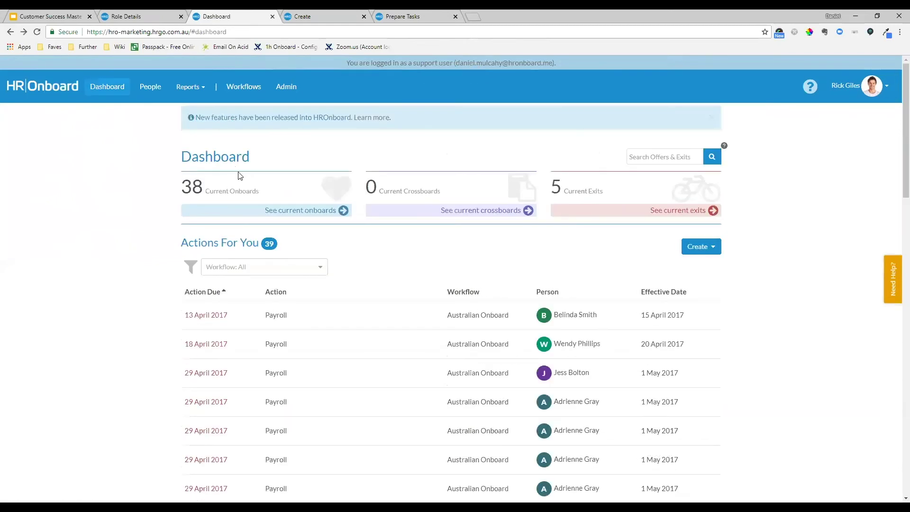
scroll(311, 297, down, 10)
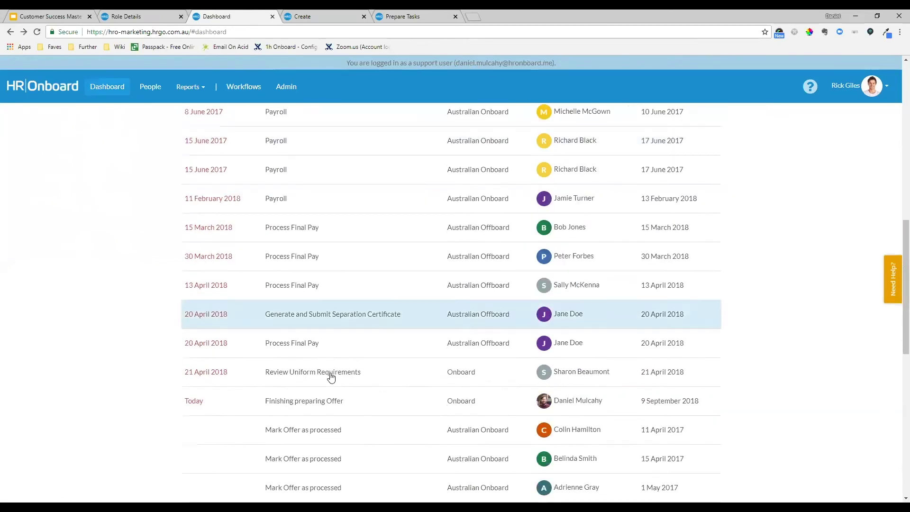
click(340, 371)
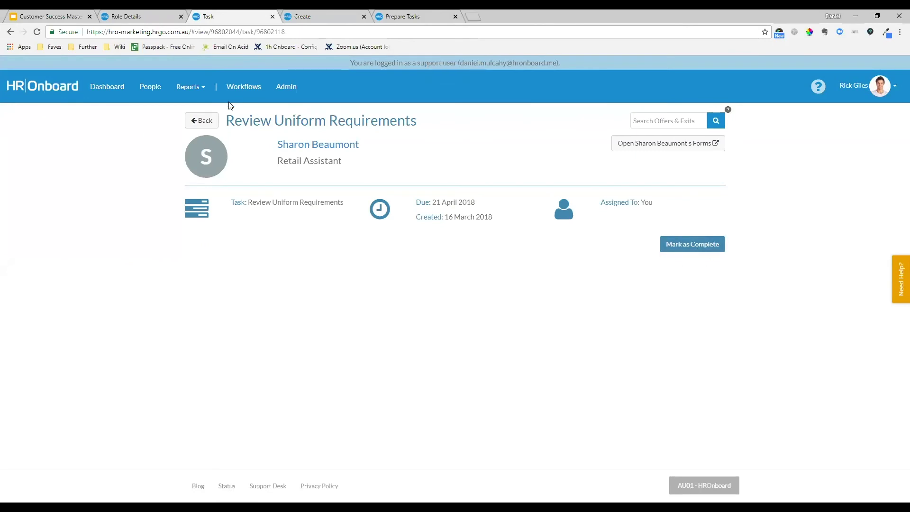
click(201, 121)
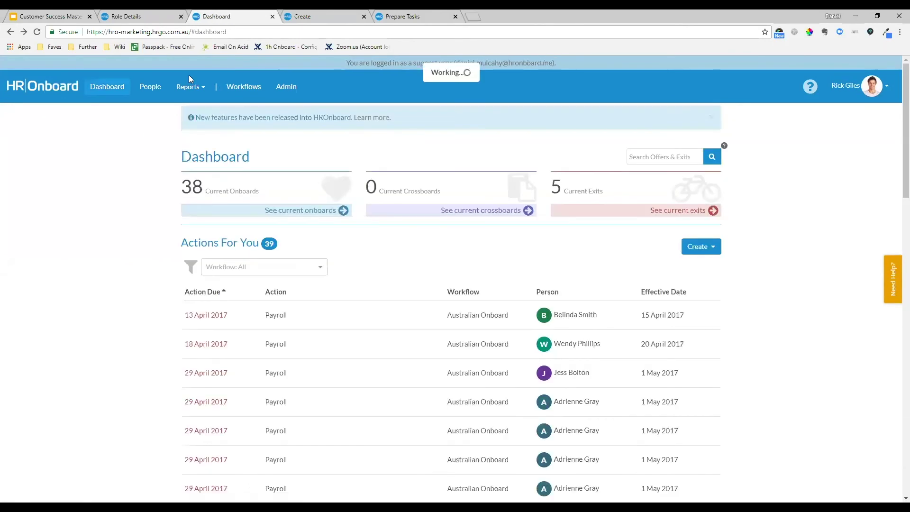
Open the test offer in Back Office Processing from the Offers report and show its tasks
click(188, 87)
click(193, 113)
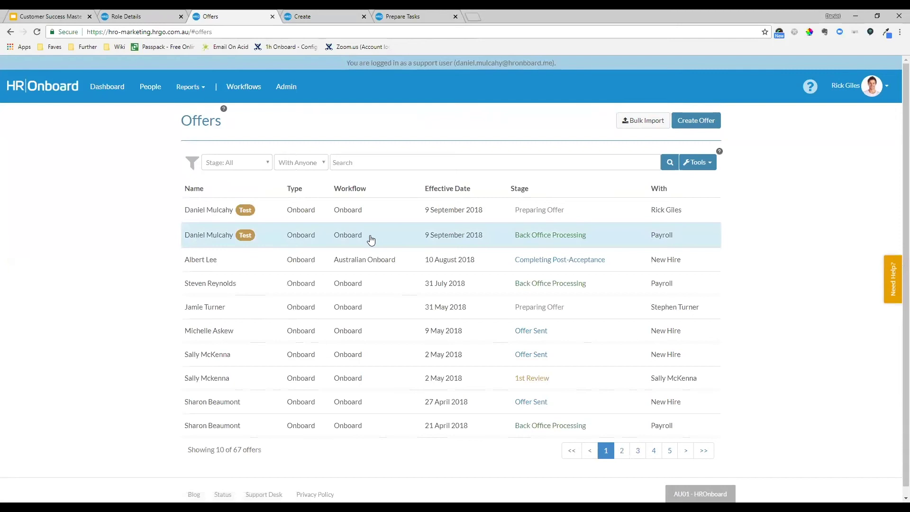
click(371, 239)
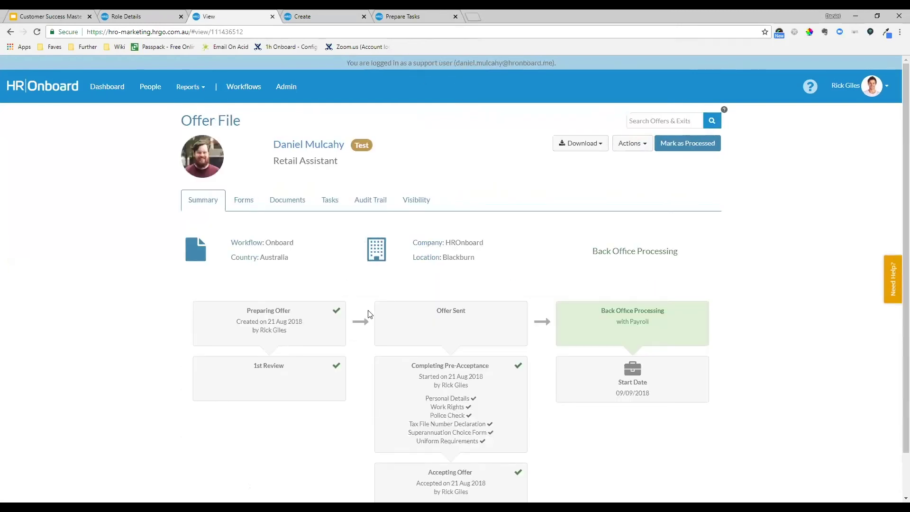
scroll(513, 336, down, 1)
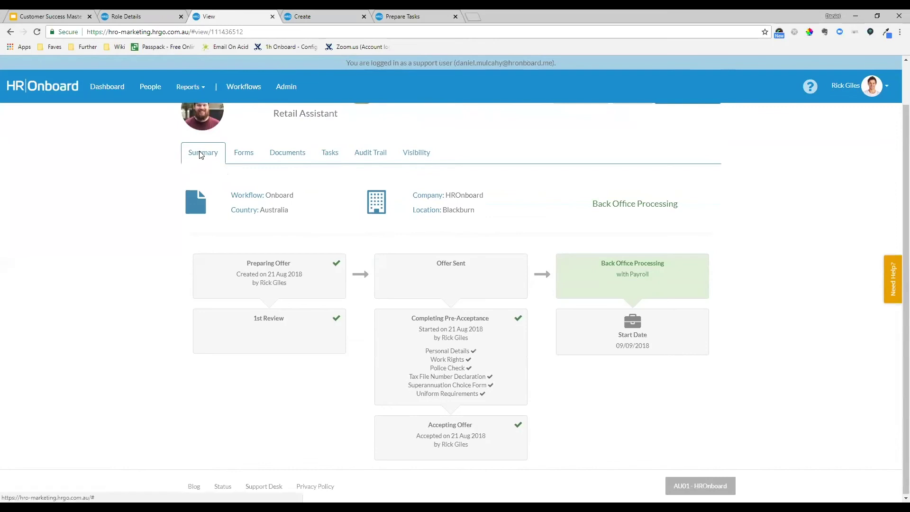
click(333, 155)
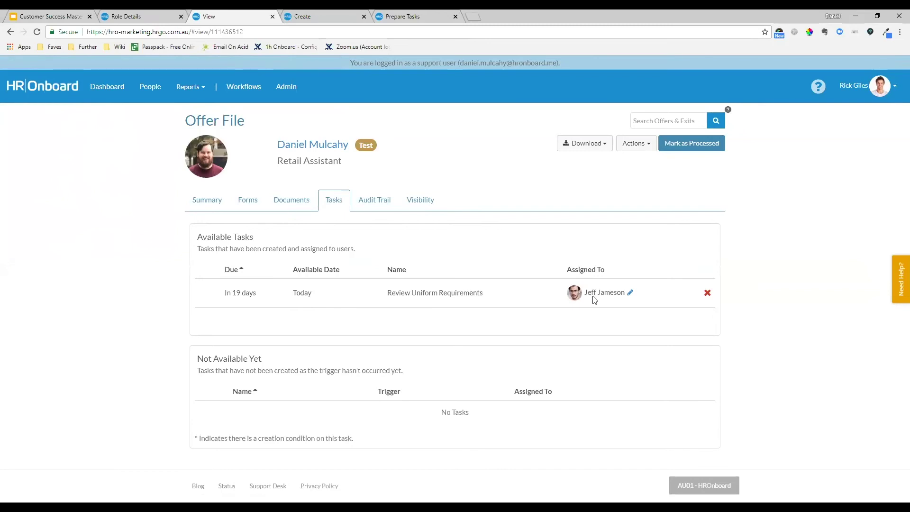
Reassign the offer's Review Uniform Requirements task to the logged-in user
click(631, 294)
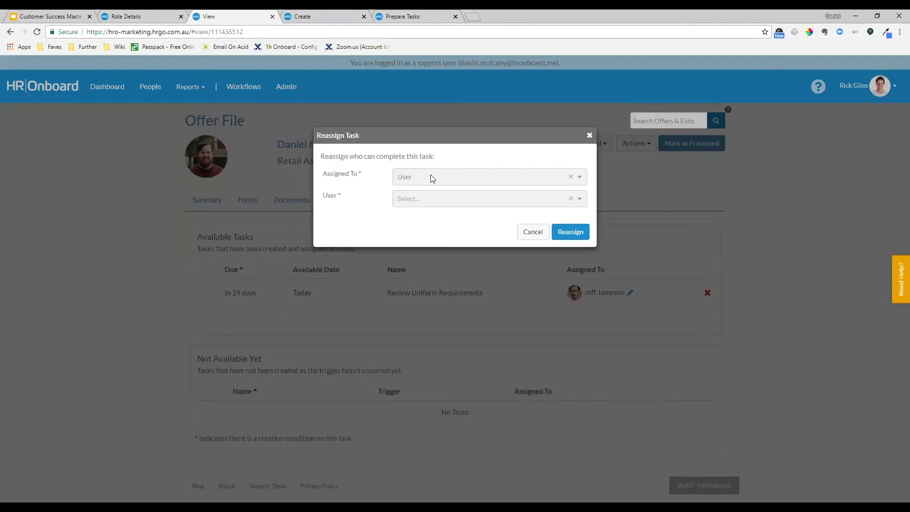
click(431, 177)
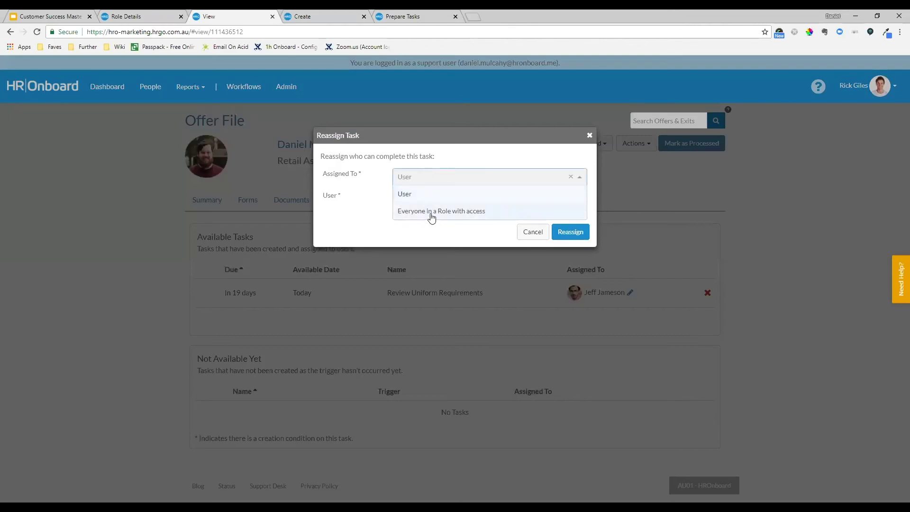
click(417, 221)
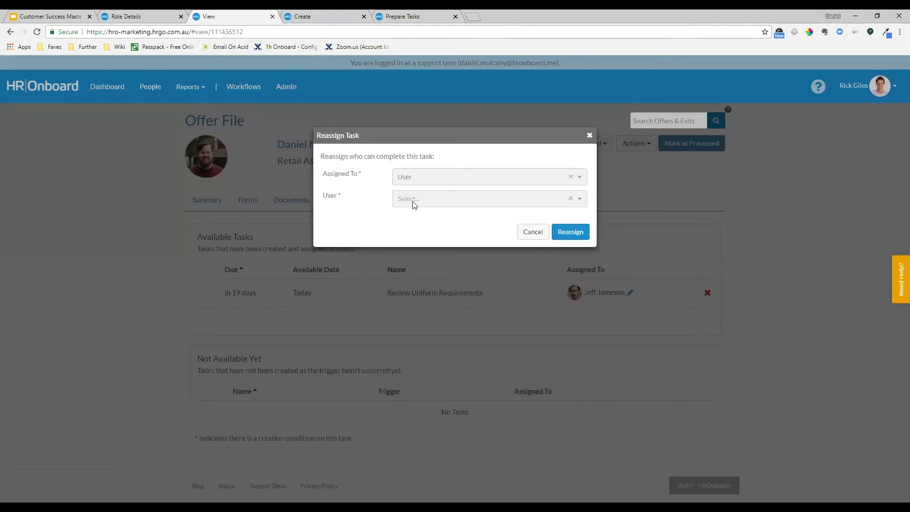
click(414, 201)
click(423, 233)
click(569, 233)
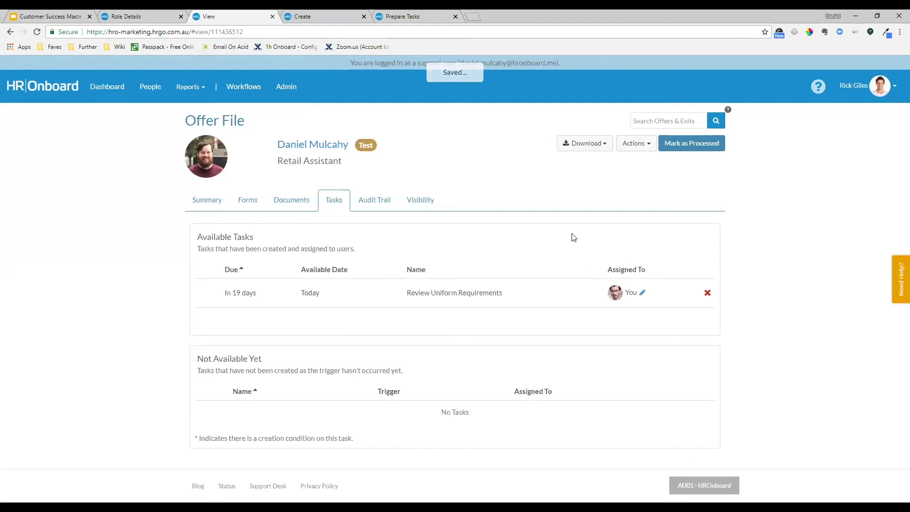
Read the instructions of the Review Uniform Requirements task, mark it as complete and return to the offer file
click(312, 301)
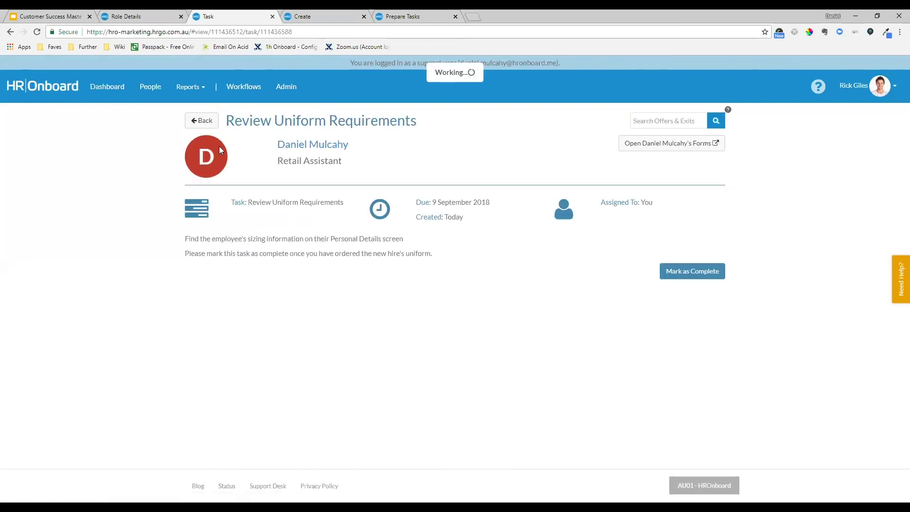
drag(184, 240, 437, 256)
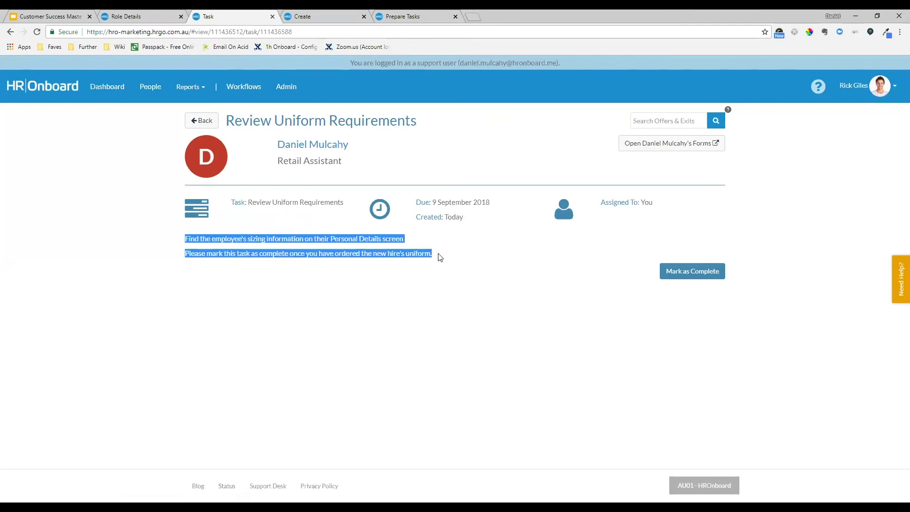
click(440, 258)
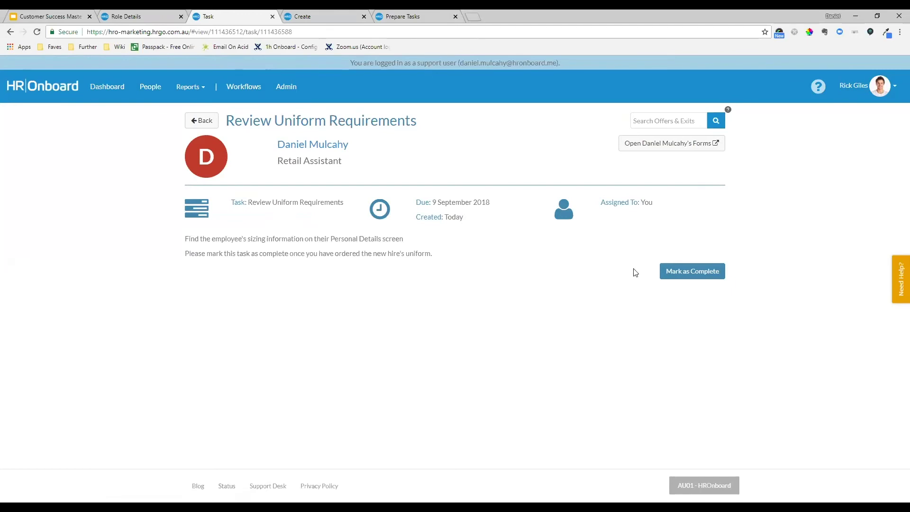
click(695, 272)
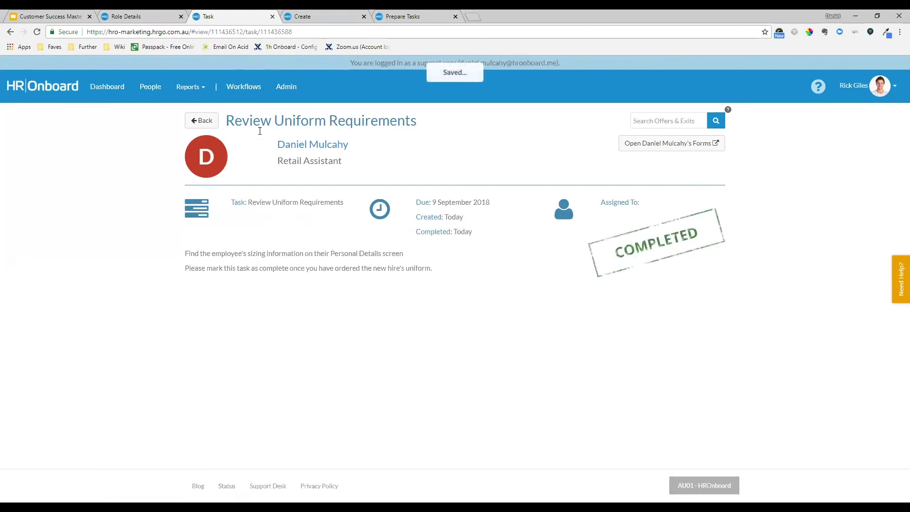
click(208, 122)
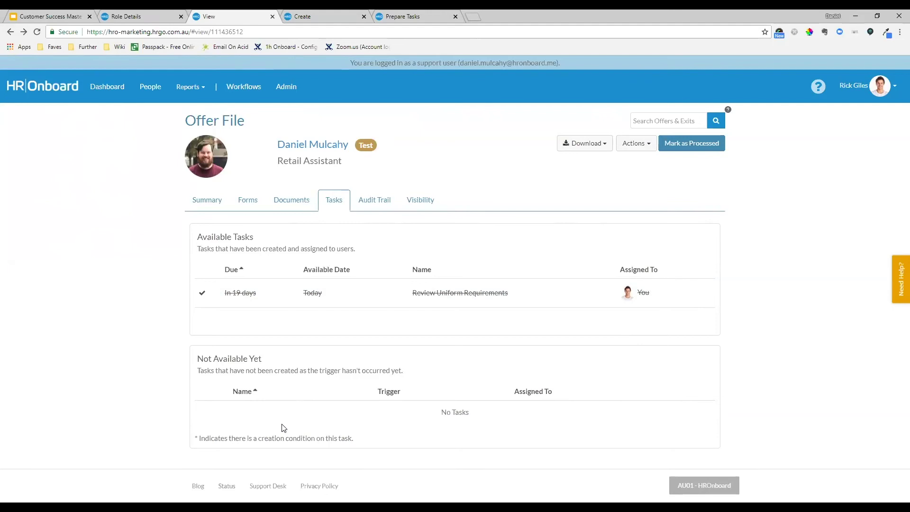
Review the offer's workflow summary, its task list and its audit trail
click(193, 208)
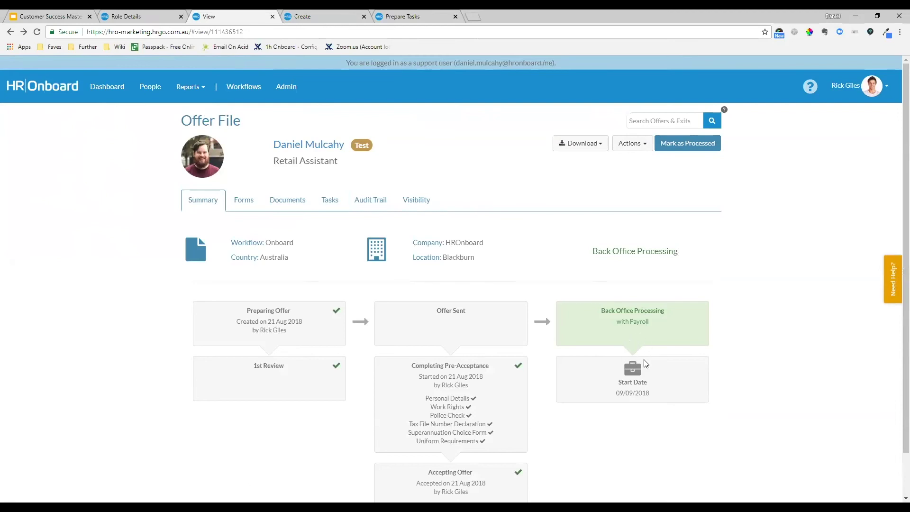
click(330, 208)
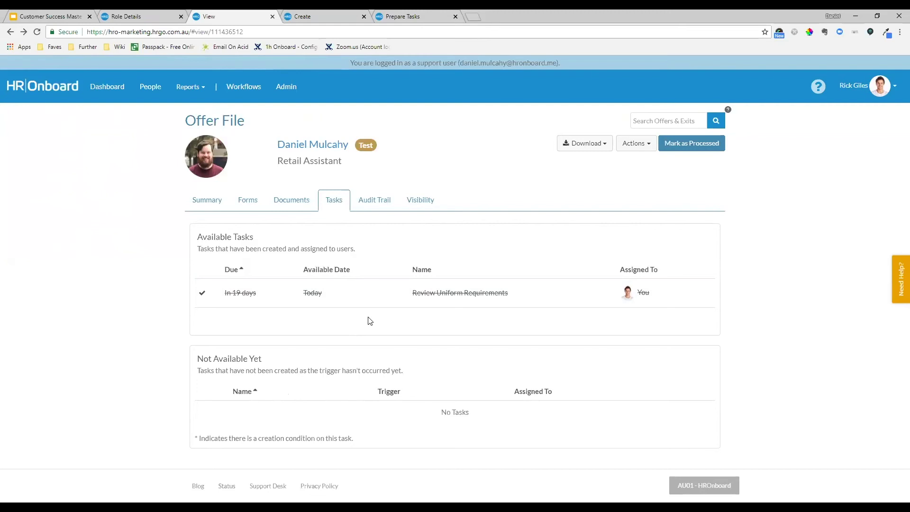
click(372, 205)
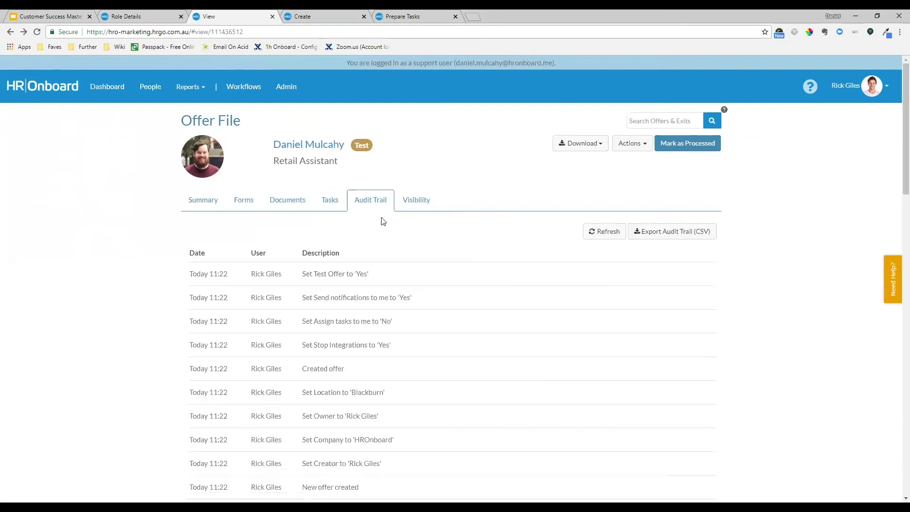
click(330, 200)
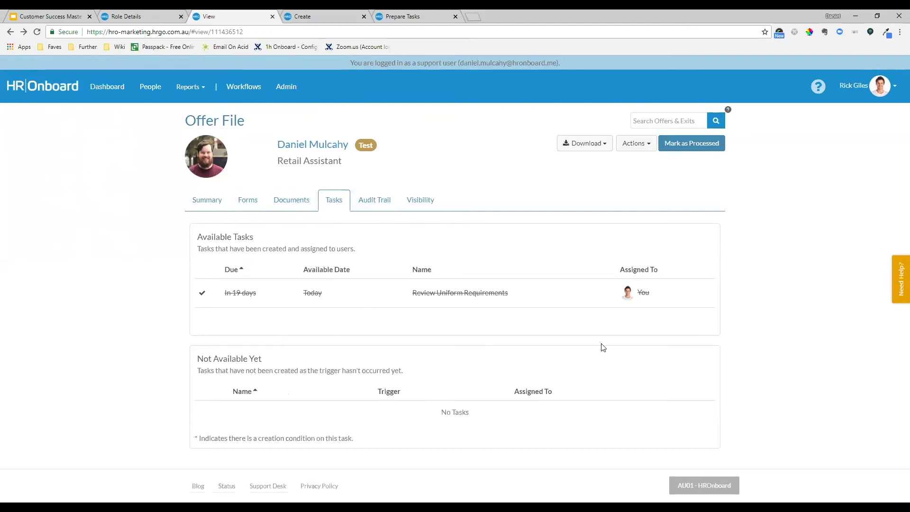
Search the offer's audit trail for "uniform" and step through the matching entries
click(372, 201)
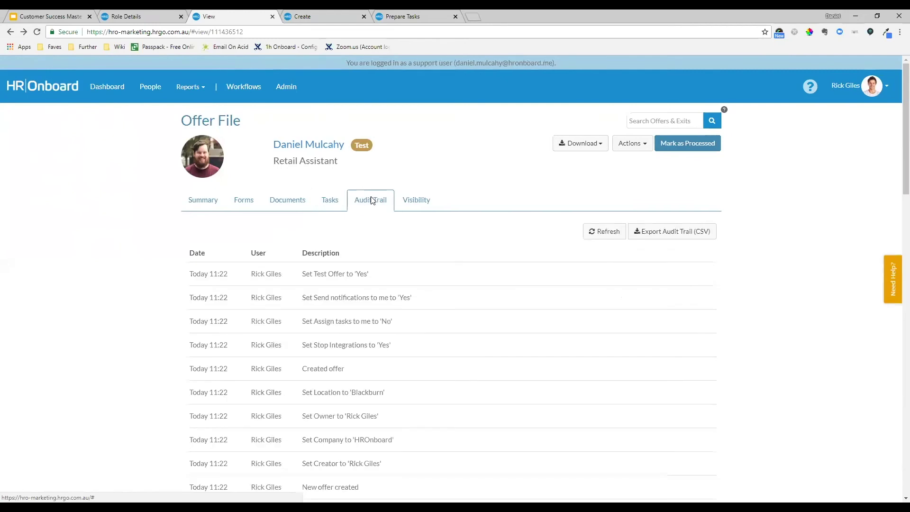
key(ctrl+f)
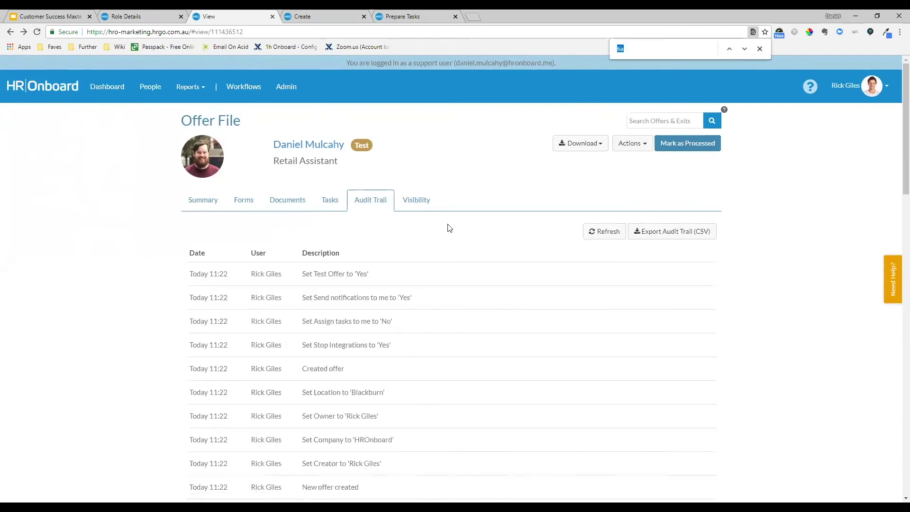
text(uniform)
key(Return)
key(Return)
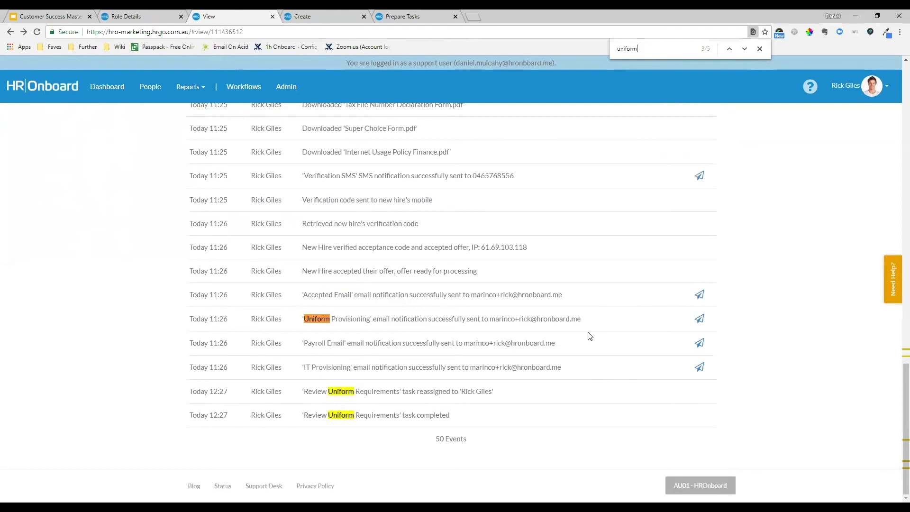
key(Escape)
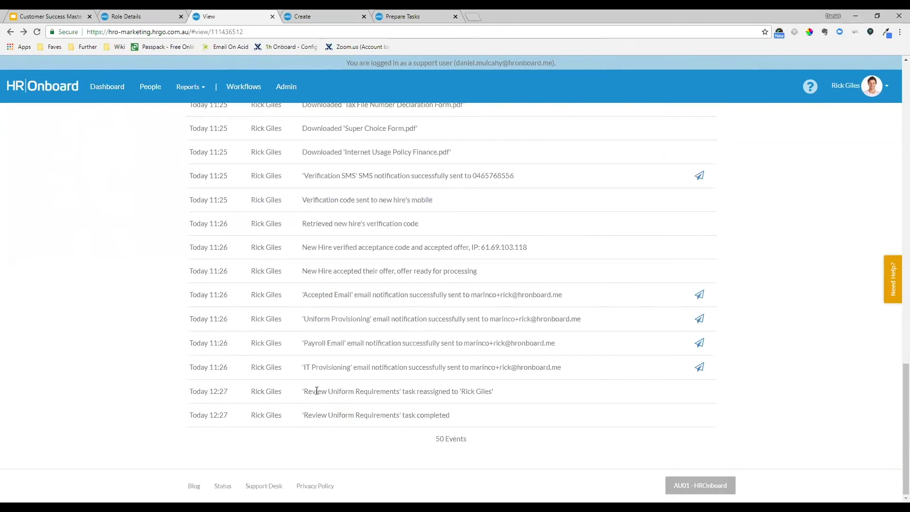
Examine the user and time recorded in the audit trail for the Review Uniform Requirements reassignment, plus the earlier entries
drag(464, 393, 496, 394)
click(497, 395)
drag(190, 392, 207, 390)
scroll(205, 303, up, 7)
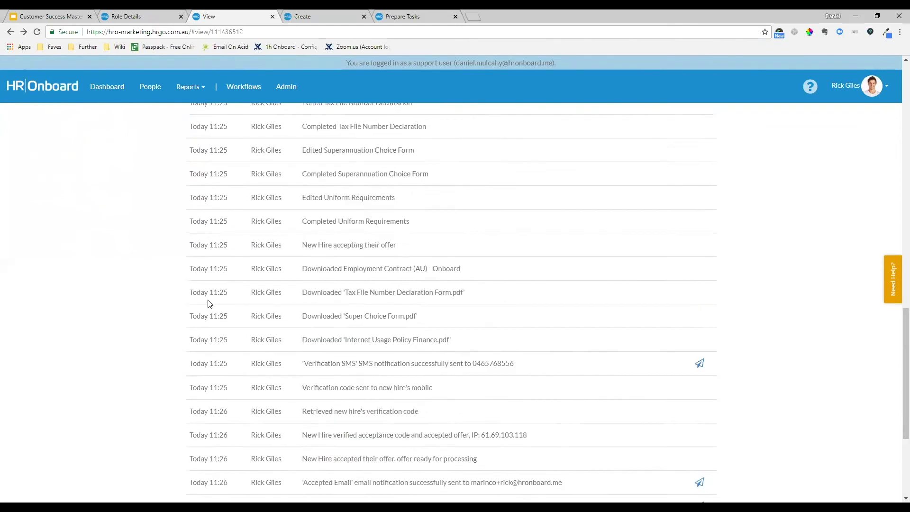
Review the offer's audit trail through its latest entries and back to the start, and open the Tasks report
scroll(208, 309, down, 8)
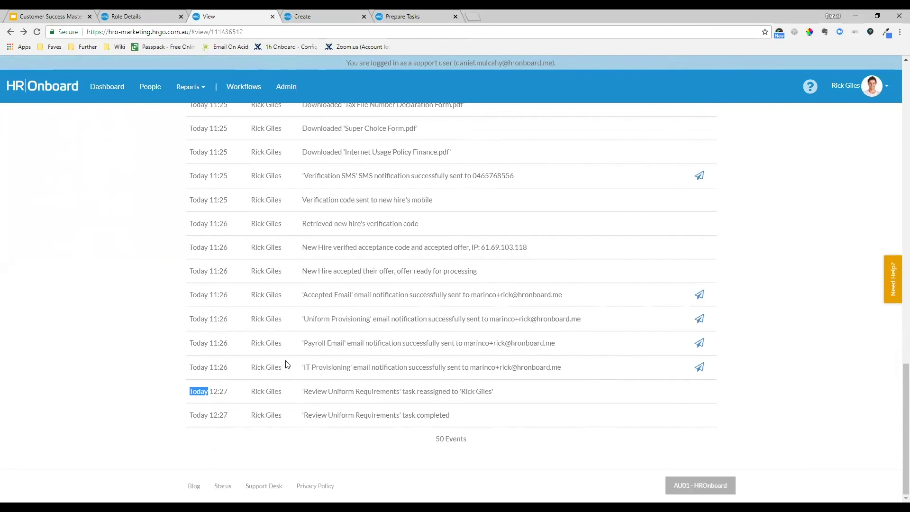
scroll(286, 359, up, 2)
scroll(287, 360, up, 10)
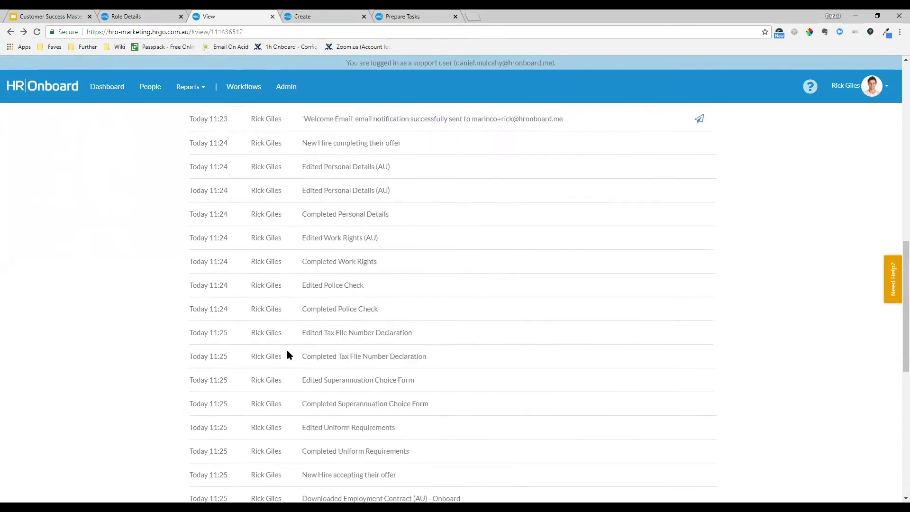
scroll(286, 355, up, 2)
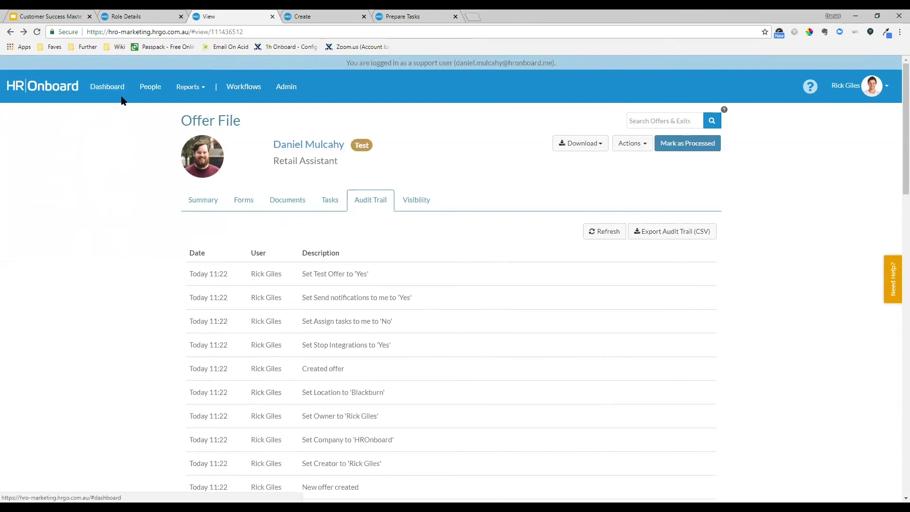
click(202, 88)
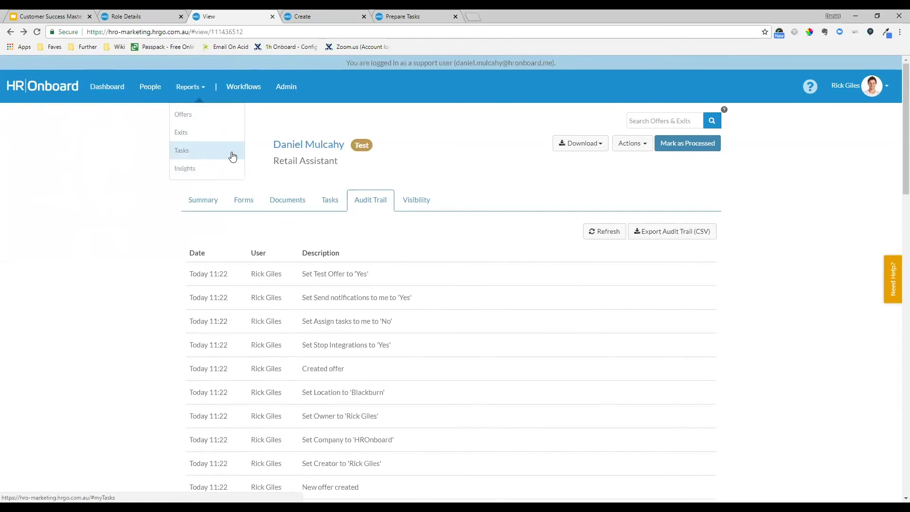
click(194, 151)
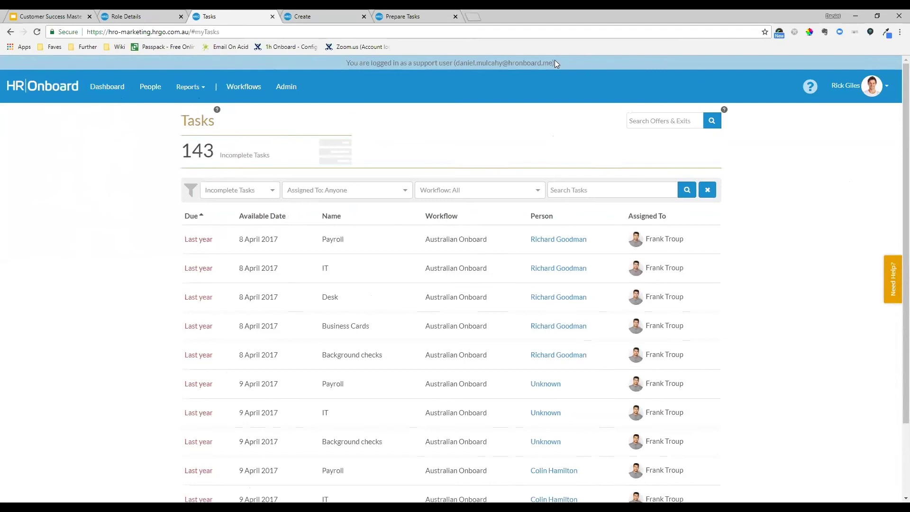
Examine the Tasks report's completion status, assignee, workflow and search filters, keeping all workflows, and look over the listed tasks
click(257, 190)
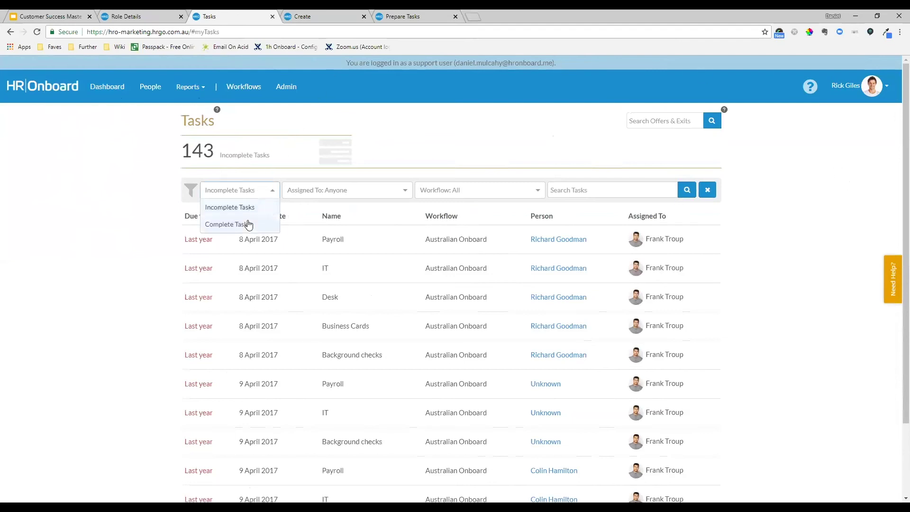
click(356, 191)
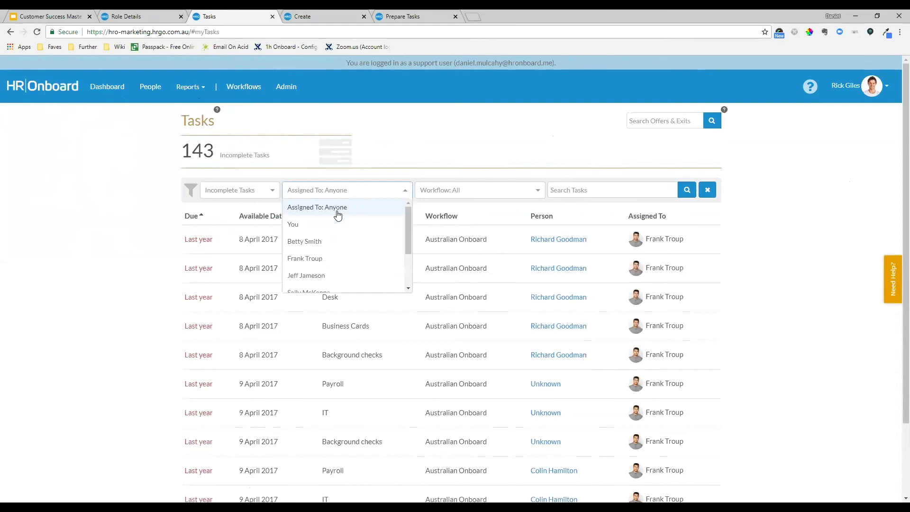
click(484, 190)
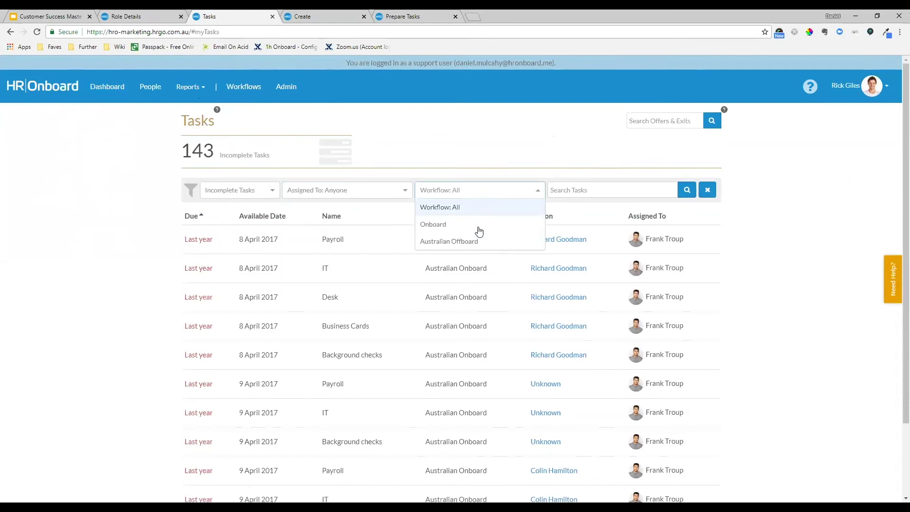
click(485, 207)
click(595, 185)
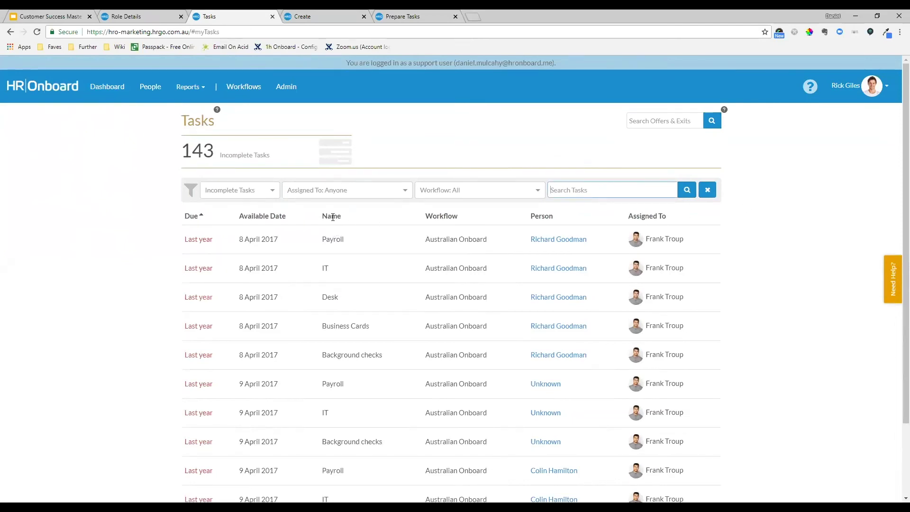
scroll(771, 289, down, 2)
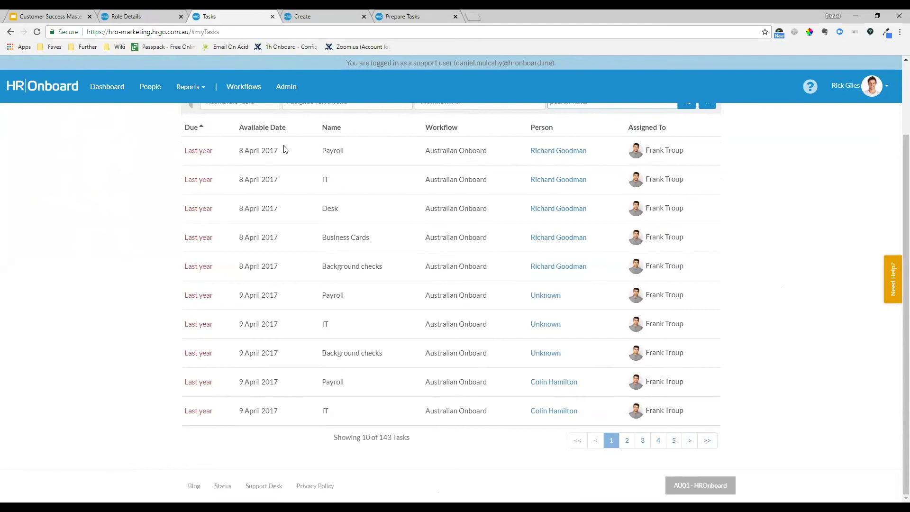
Open the offer file of the first listed Payroll task's person, review its available tasks and return to the Tasks report
click(547, 154)
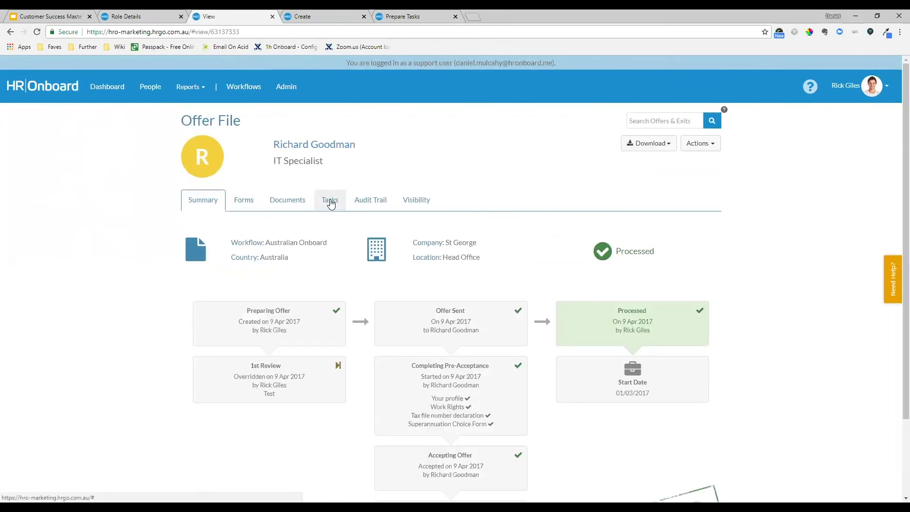
click(331, 203)
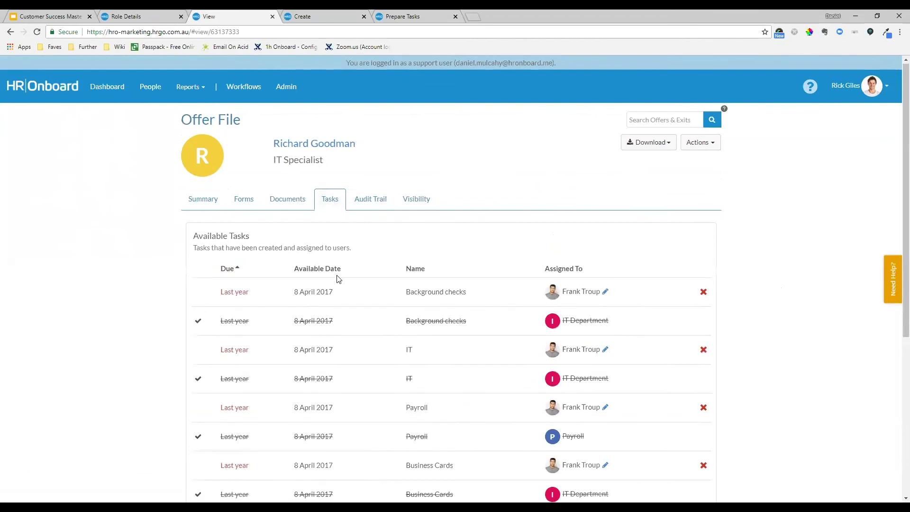
scroll(596, 240, down, 1)
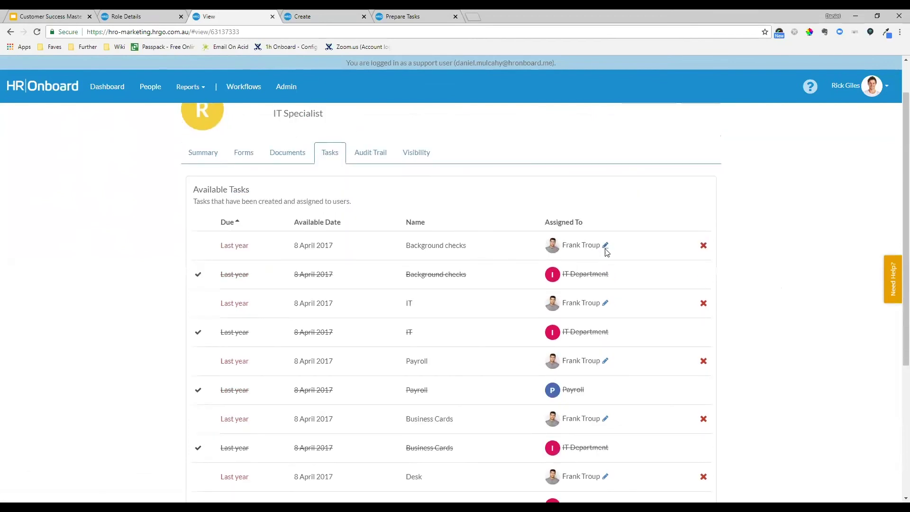
scroll(74, 140, up, 1)
click(10, 32)
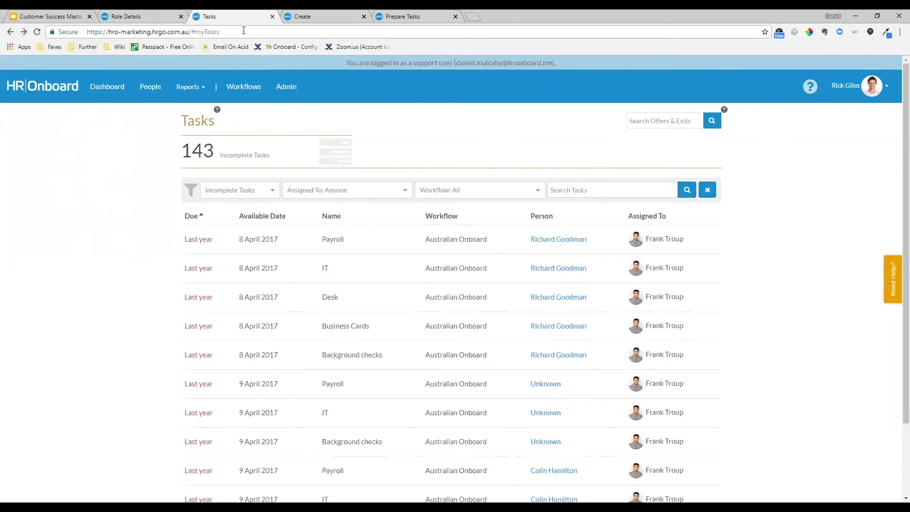
View the dashboard and reopen the Tasks report
click(98, 90)
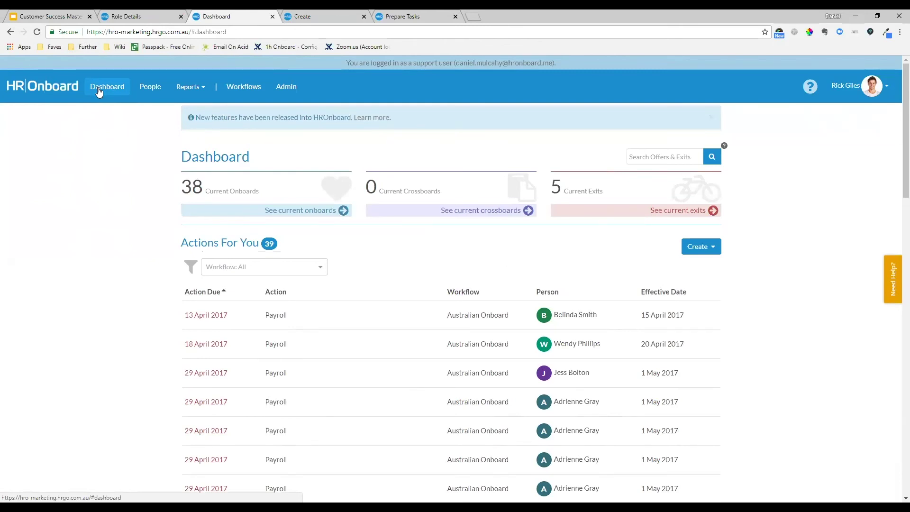
click(192, 86)
click(195, 150)
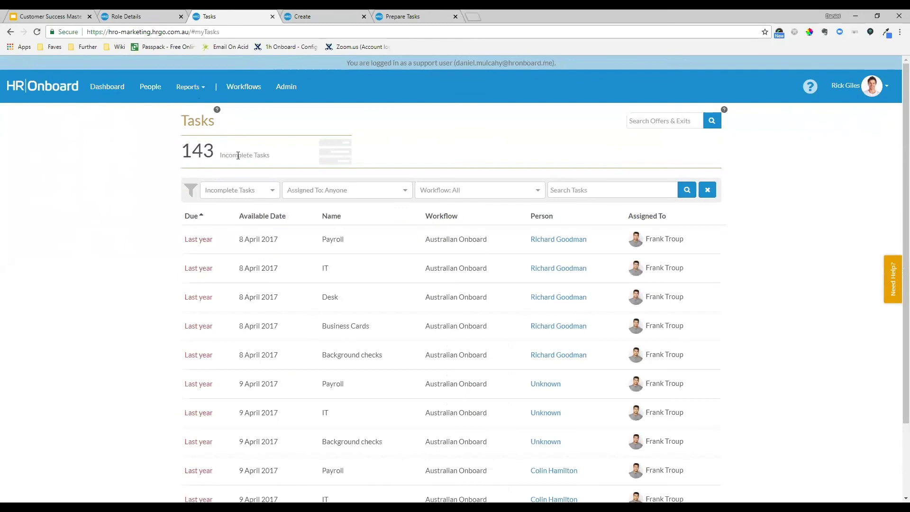
Filter the incomplete tasks by assignee, first to You and then to the colleague who handles uniform requirement reviews
click(310, 192)
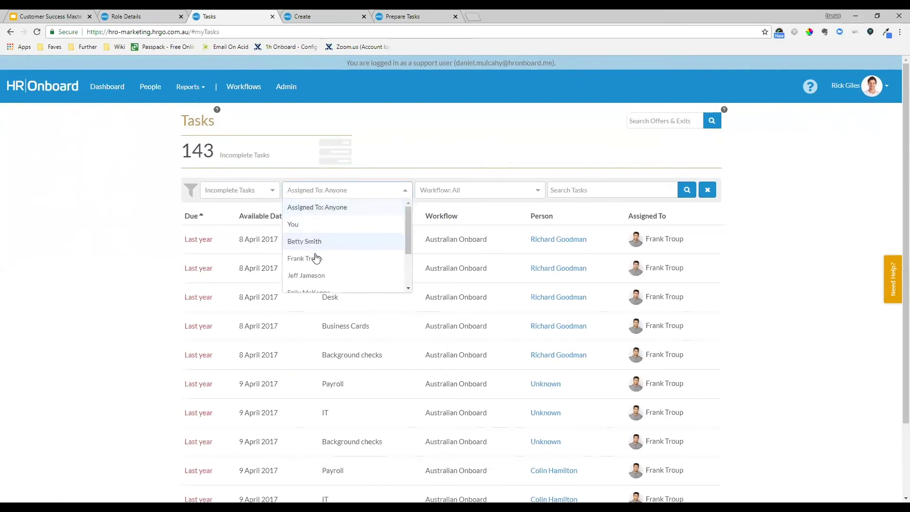
scroll(315, 270, down, 2)
scroll(314, 260, up, 1)
scroll(313, 247, down, 1)
scroll(312, 238, up, 2)
click(309, 228)
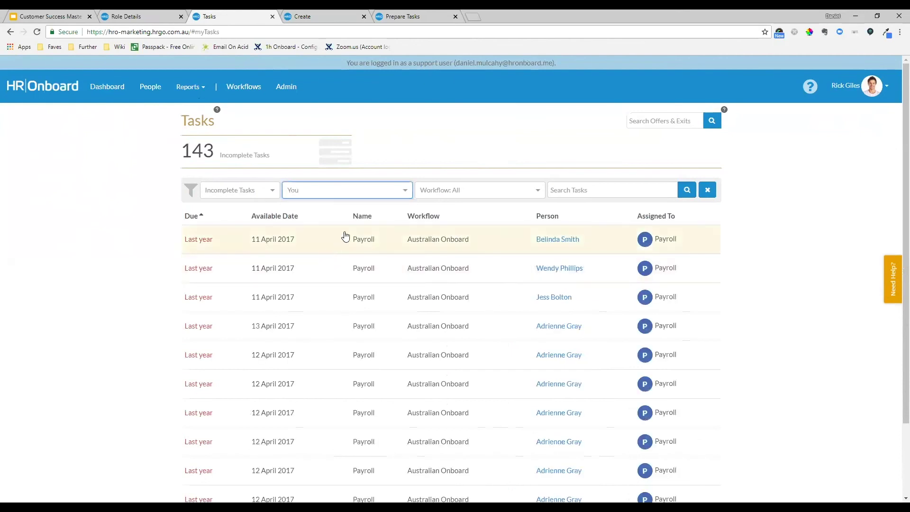
click(396, 192)
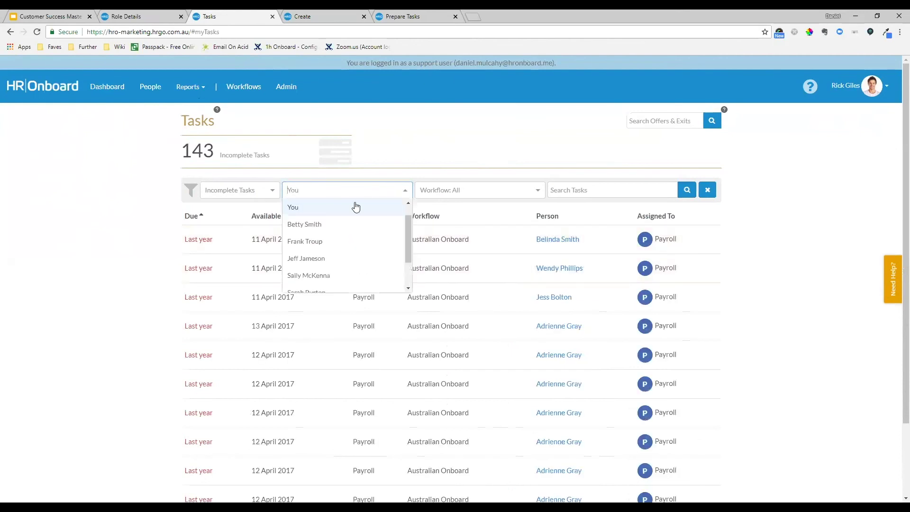
click(339, 260)
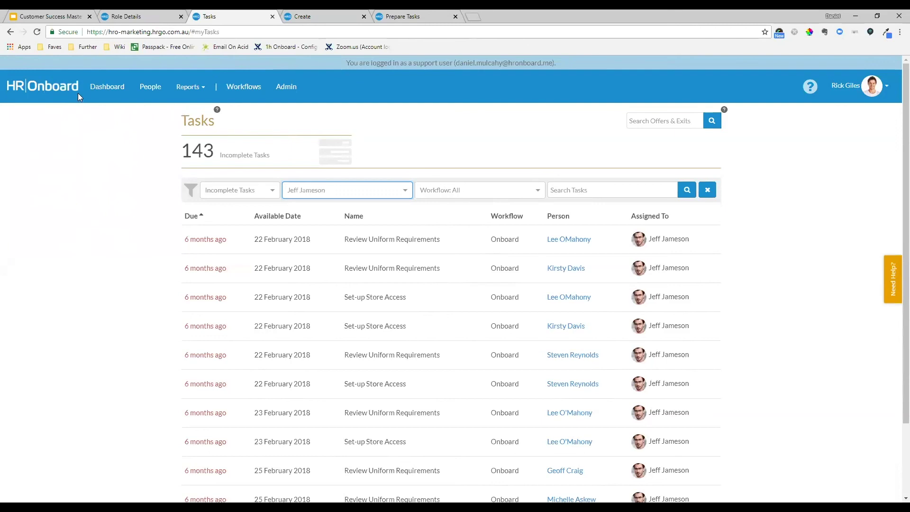
Return to the dashboard, switch to the Customer Success Master slides in Google Slides and start the full-screen presentation
click(111, 92)
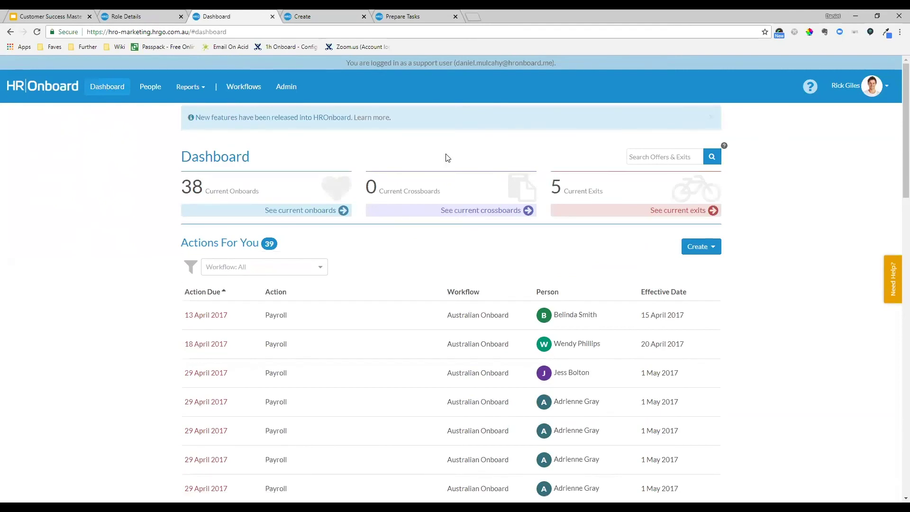
click(41, 17)
click(806, 71)
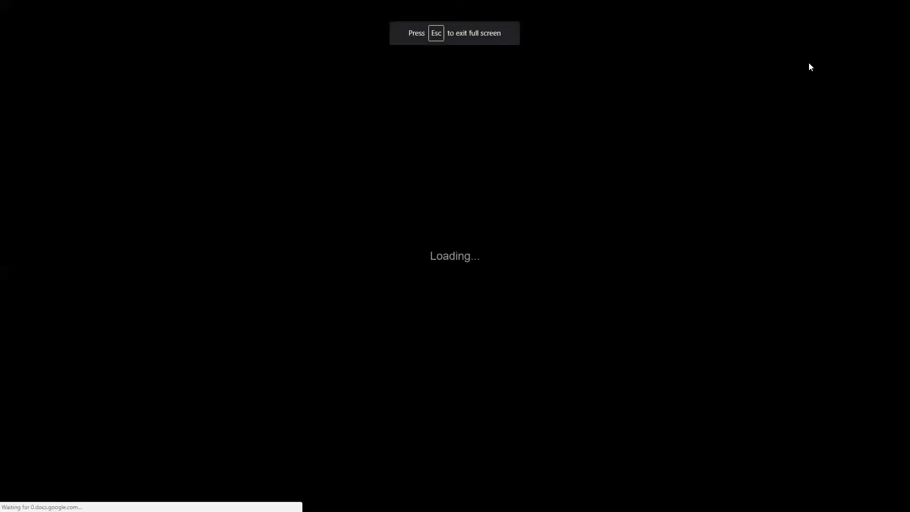